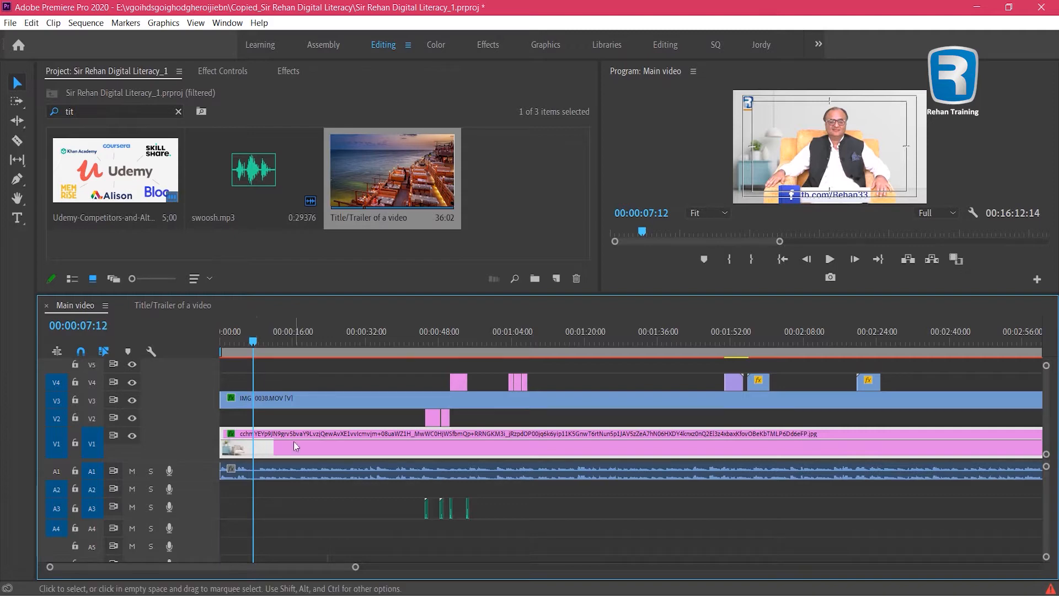
Step: Review the whole Main video sequence, sampling its end, its opening, and the inserted images up to about 10:19
left_click_drag(355, 567, 890, 568)
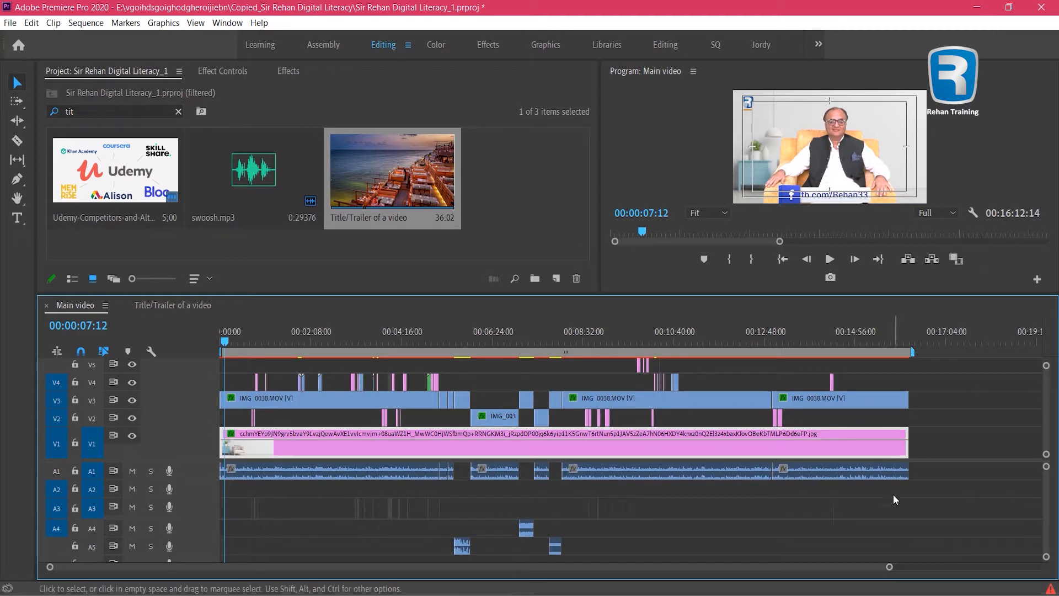
left_click(907, 340)
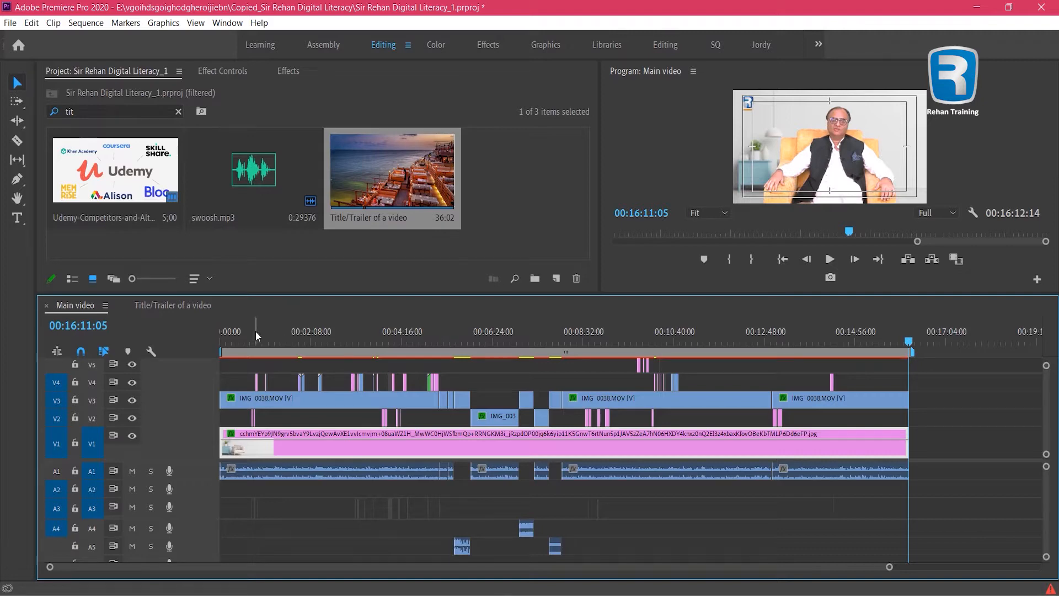
left_click(238, 332)
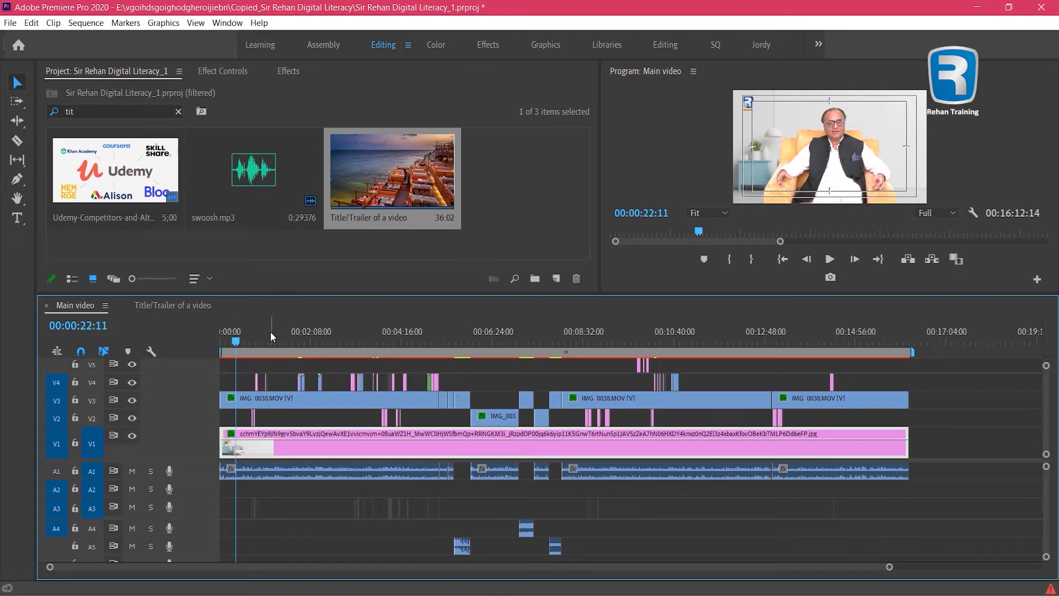
key("space")
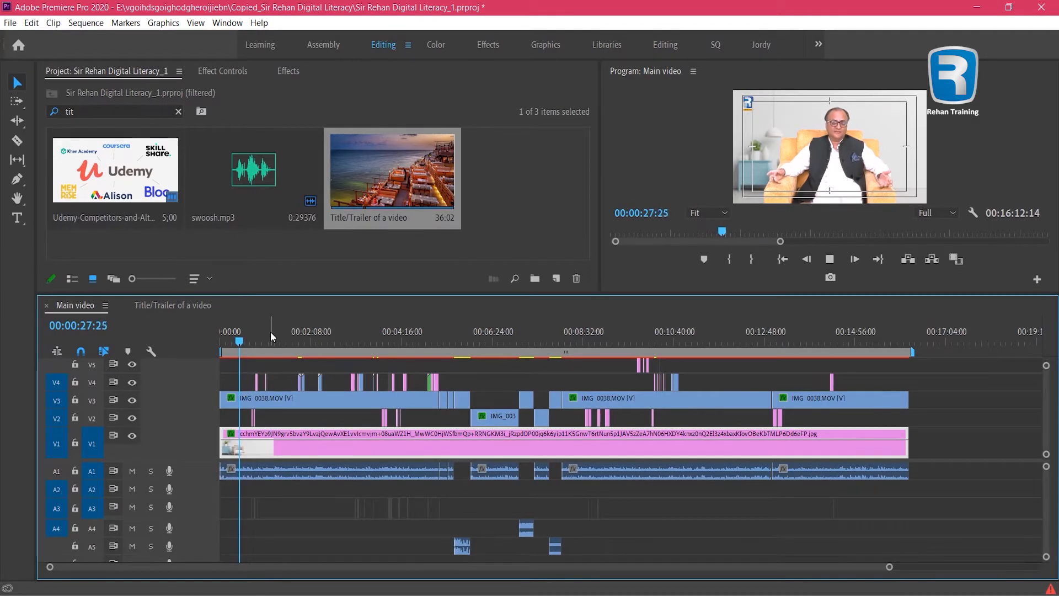
left_click_drag(255, 340, 308, 354)
left_click_drag(314, 354, 357, 351)
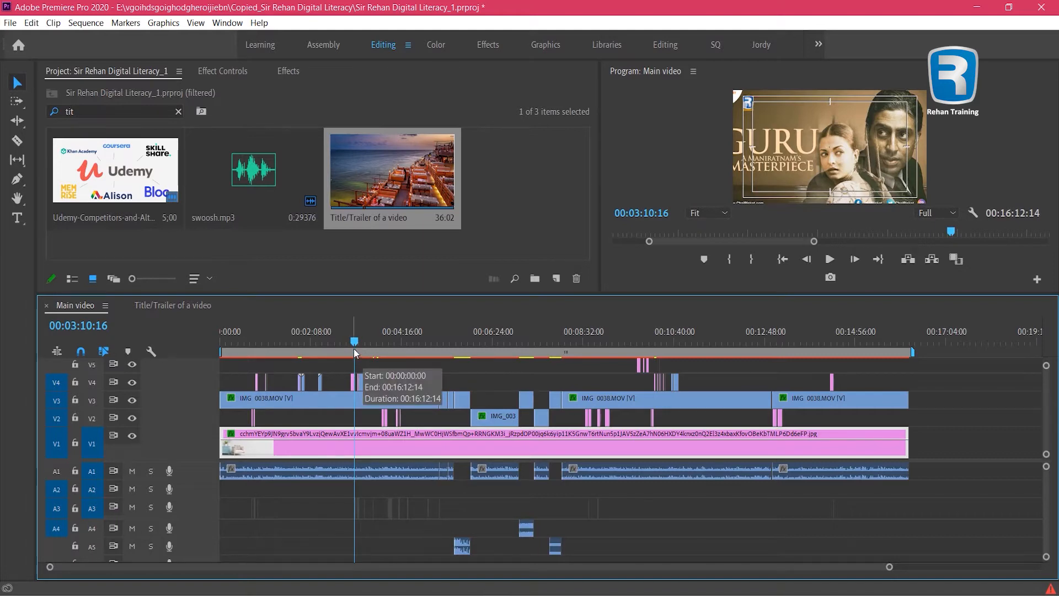
mouse_move(354, 346)
left_mouse_down()
mouse_move(393, 321)
mouse_move(439, 338)
mouse_move(525, 326)
left_mouse_up()
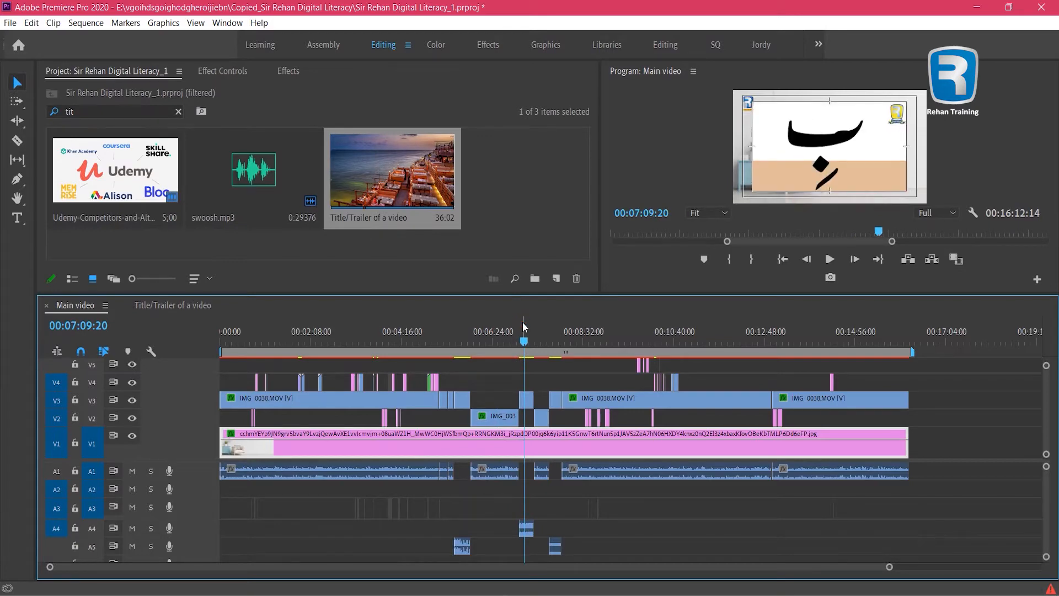
left_click_drag(628, 338, 640, 341)
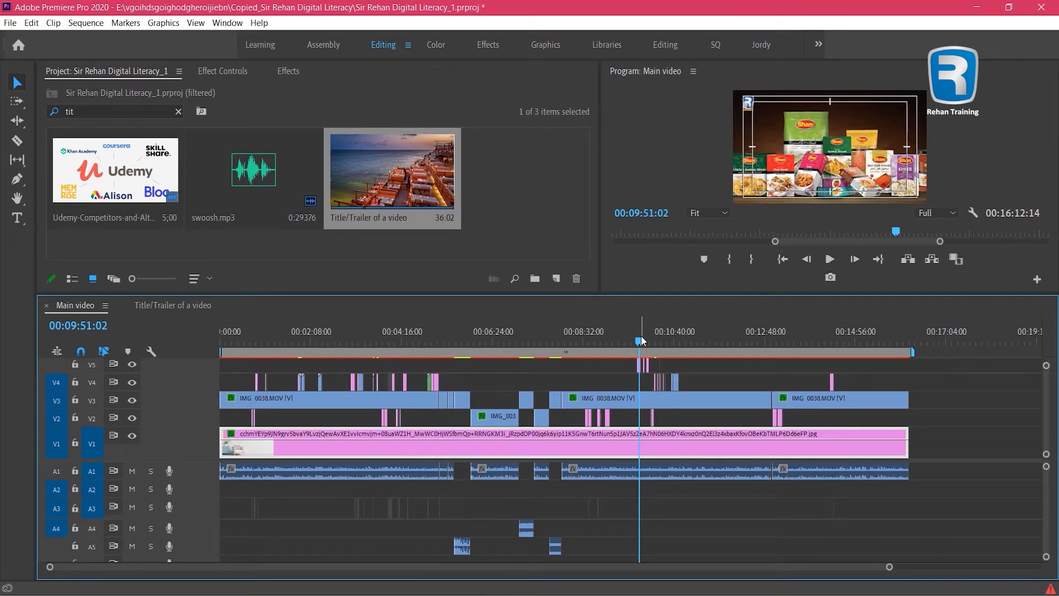
left_click_drag(640, 340, 662, 343)
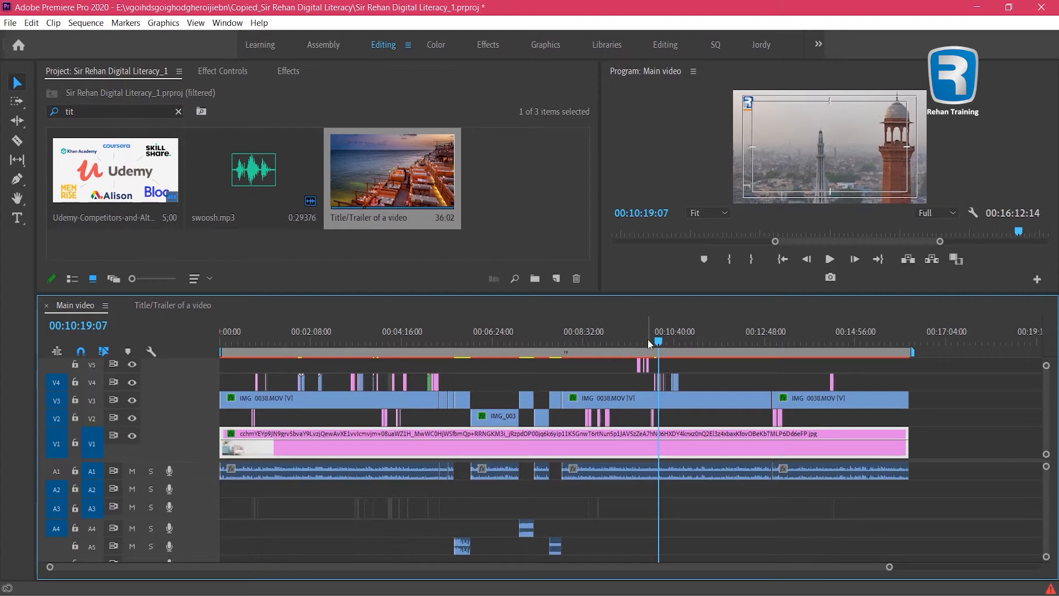
Step: Open the Title/Trailer of a video sequence and inspect the successive IMG_0038.MOV cuts on track V2
left_click(153, 304)
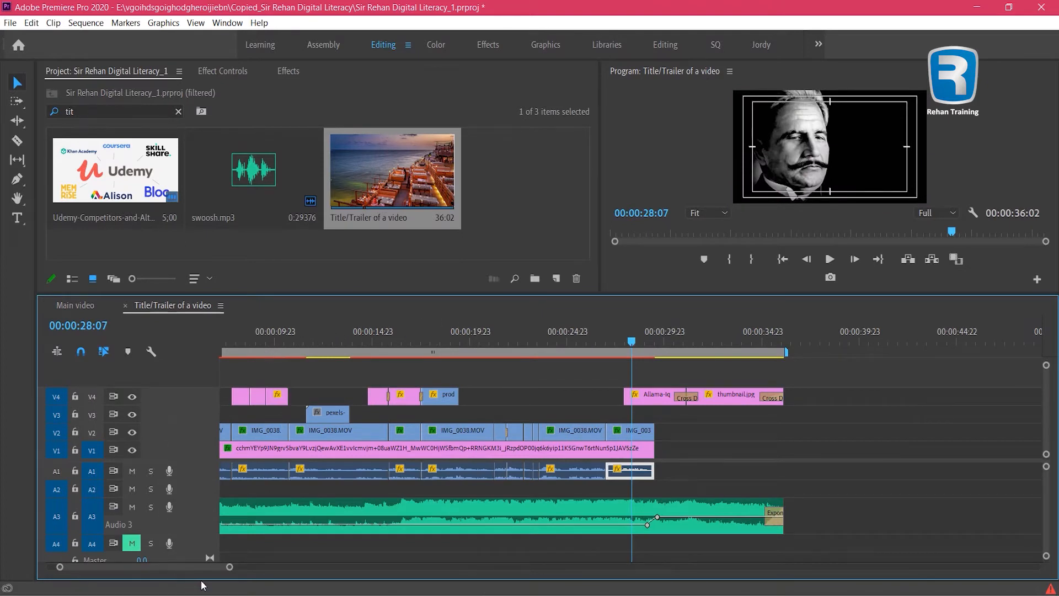
left_click_drag(228, 567, 287, 567)
left_click(251, 337)
left_click_drag(251, 337, 233, 337)
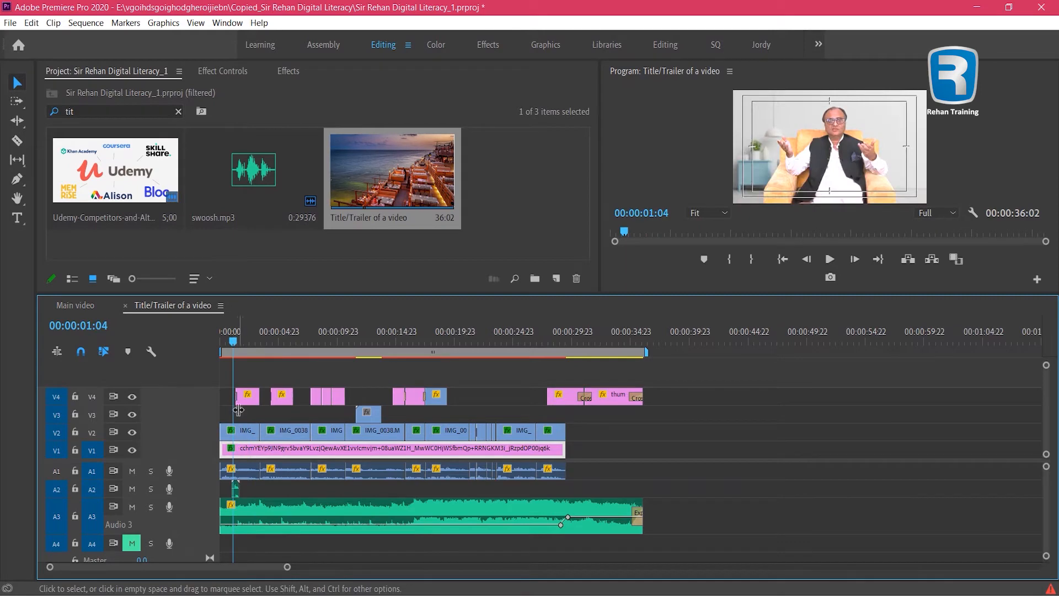
left_click(280, 438)
left_click(376, 433)
left_click(413, 435)
left_click(451, 433)
left_click(472, 431)
left_click_drag(480, 338, 508, 341)
left_click(518, 432)
left_click(549, 431)
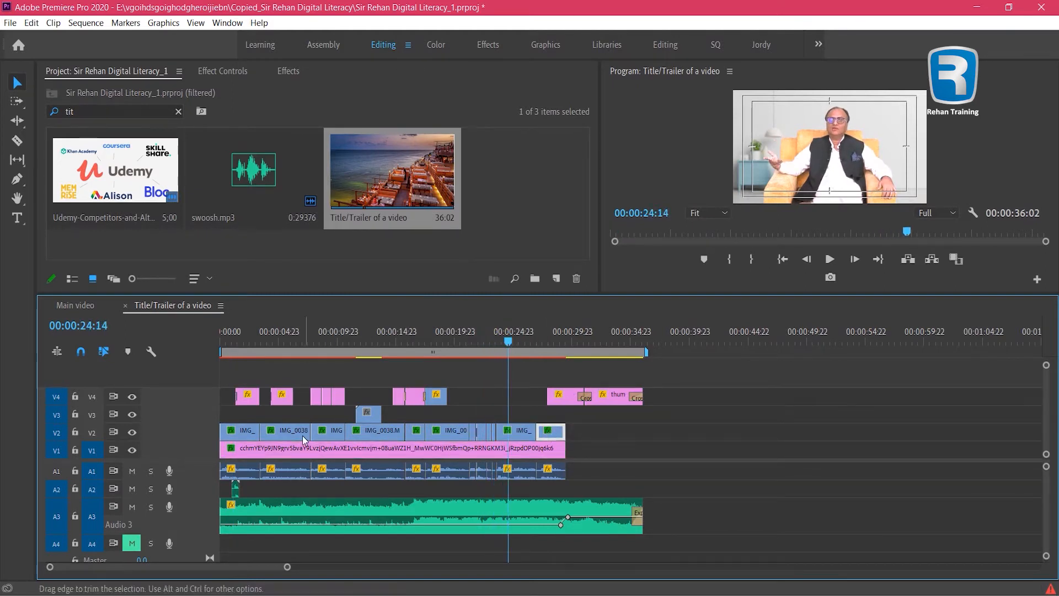
Step: Return to the beginning of the trailer sequence and select the long background music clip on A3
mouse_move(236, 342)
left_mouse_down()
mouse_move(497, 350)
mouse_move(219, 338)
left_mouse_up()
key("equal")
key("equal")
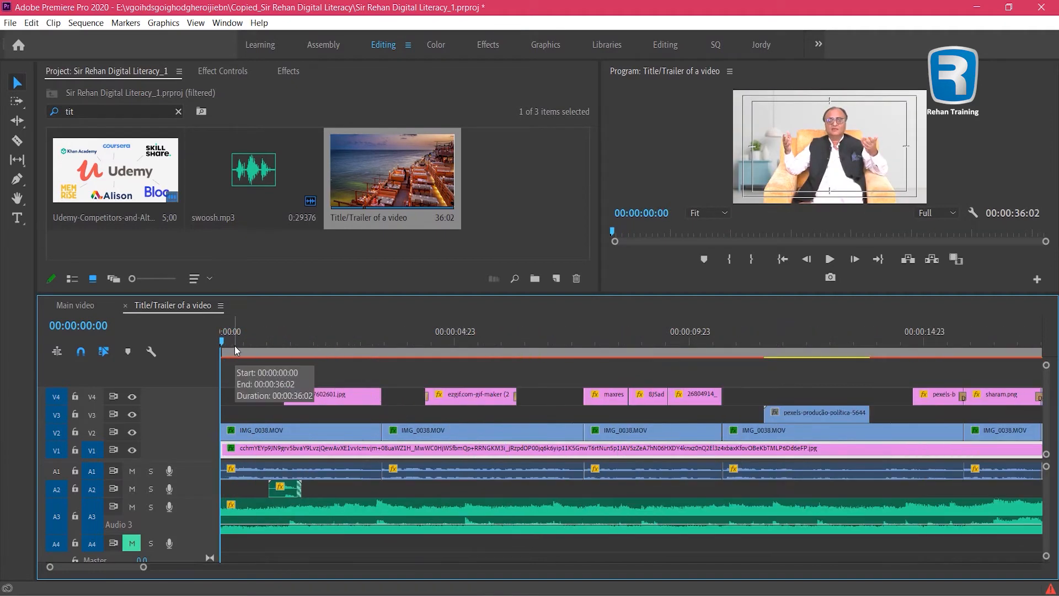
key("minus")
key("minus")
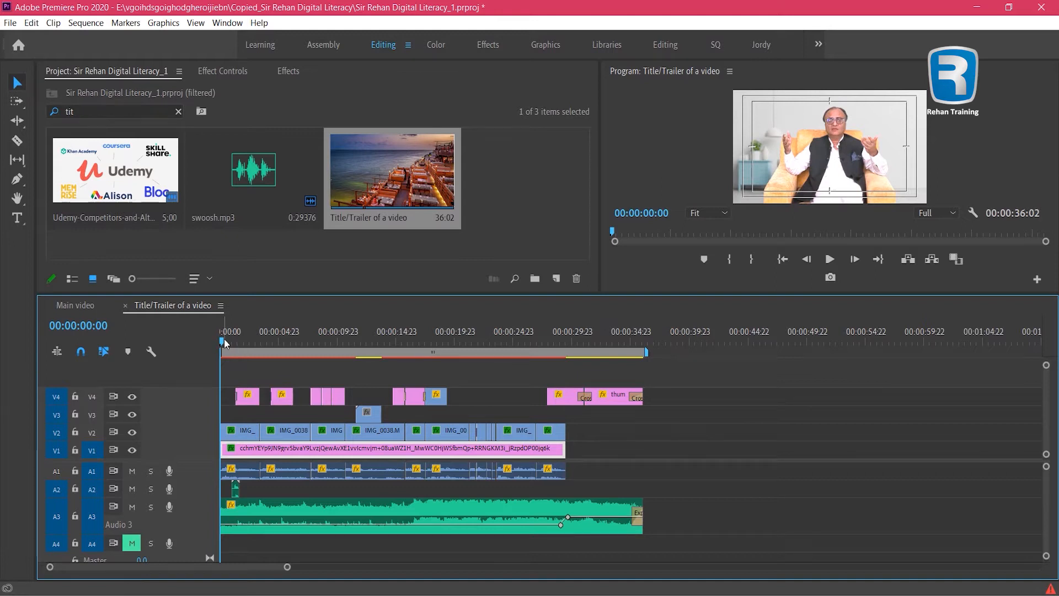
left_click_drag(222, 341, 227, 340)
left_click(253, 509)
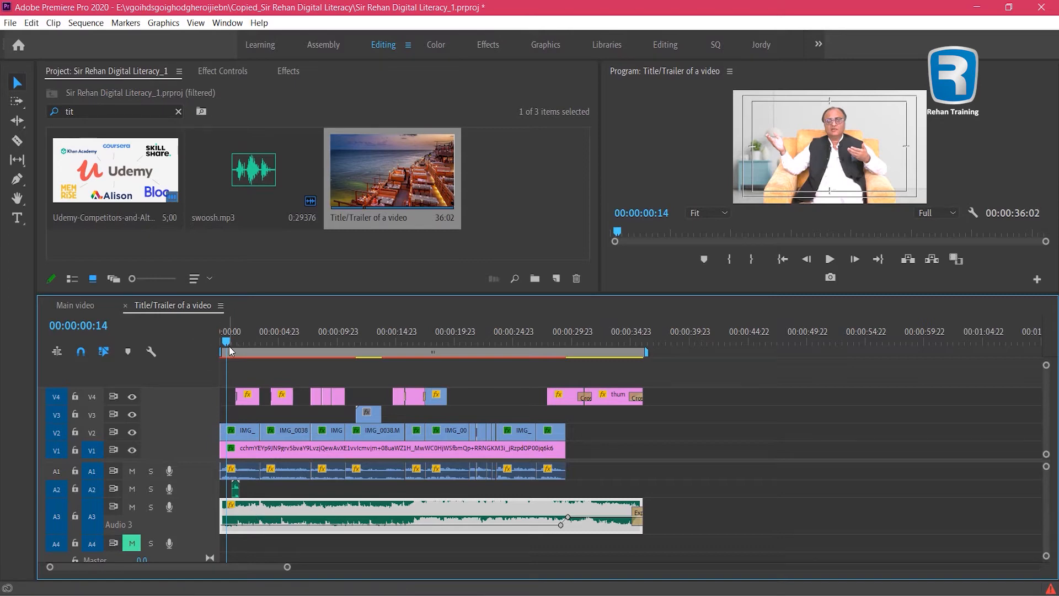
Step: Examine the trailer's opening layers up close: the speaker footage on V2, its voice audio on A1 and the music on A3
key("equal")
key("equal")
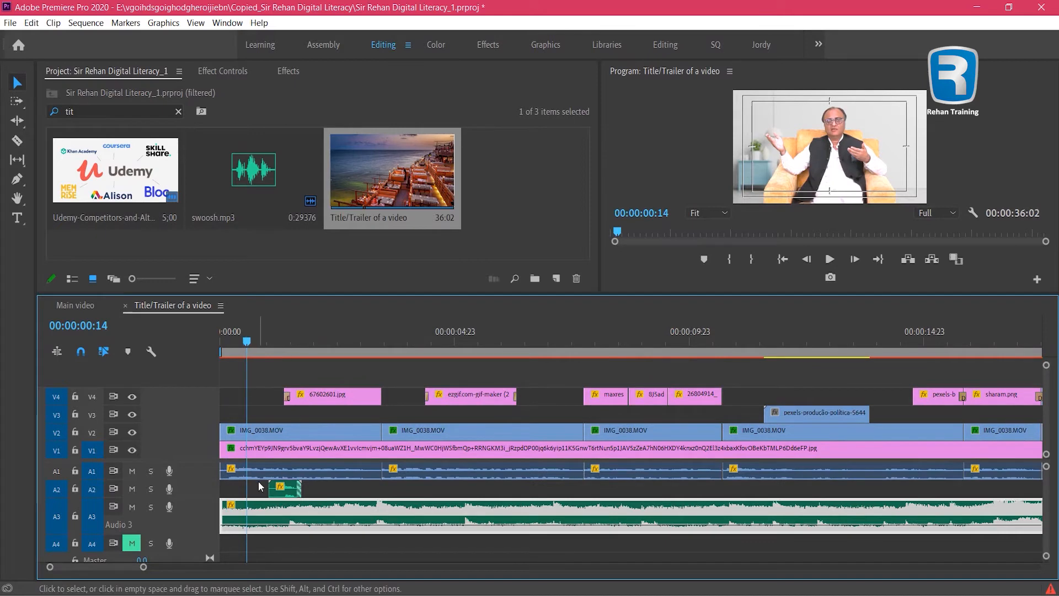
left_click(260, 465)
left_click(262, 429)
left_click(261, 466)
left_click(395, 431)
left_click(239, 339)
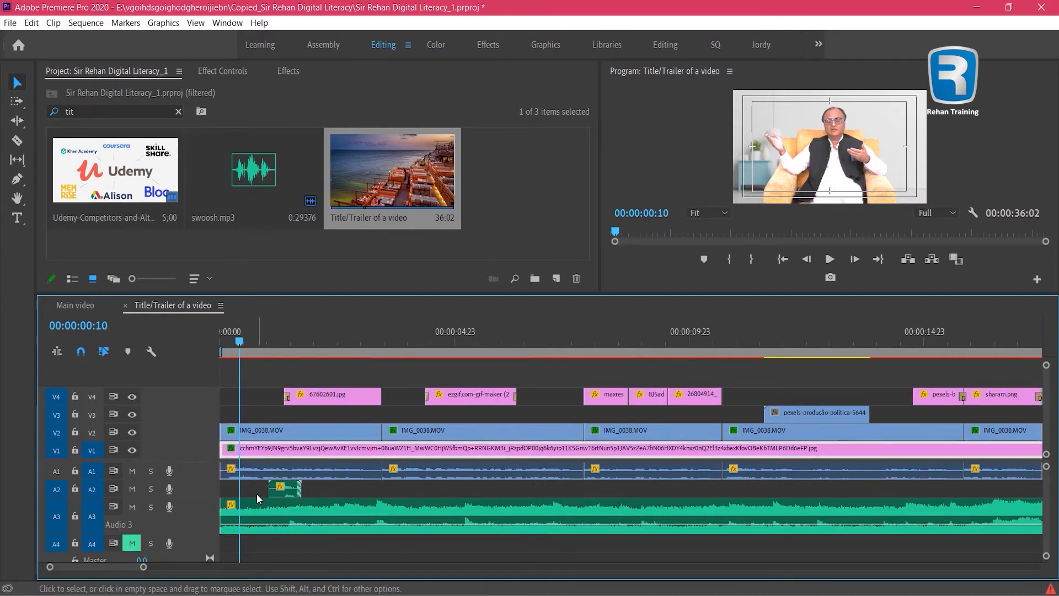
left_click(257, 506)
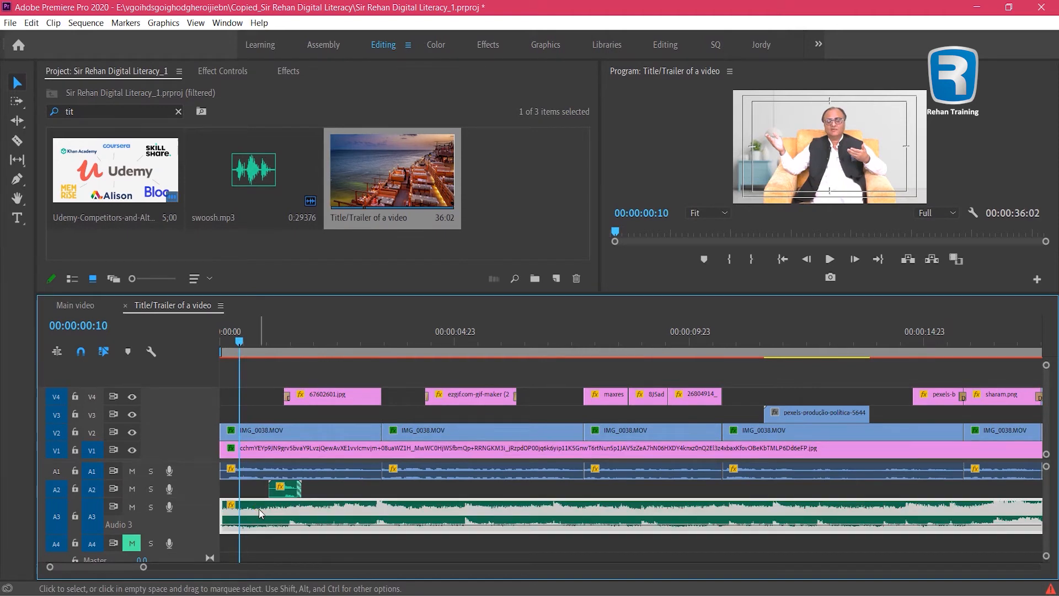
Step: Scrub through the first IMG_0038.MOV clip up to the point where the 67602601.jpg image starts
left_click_drag(272, 342, 259, 351)
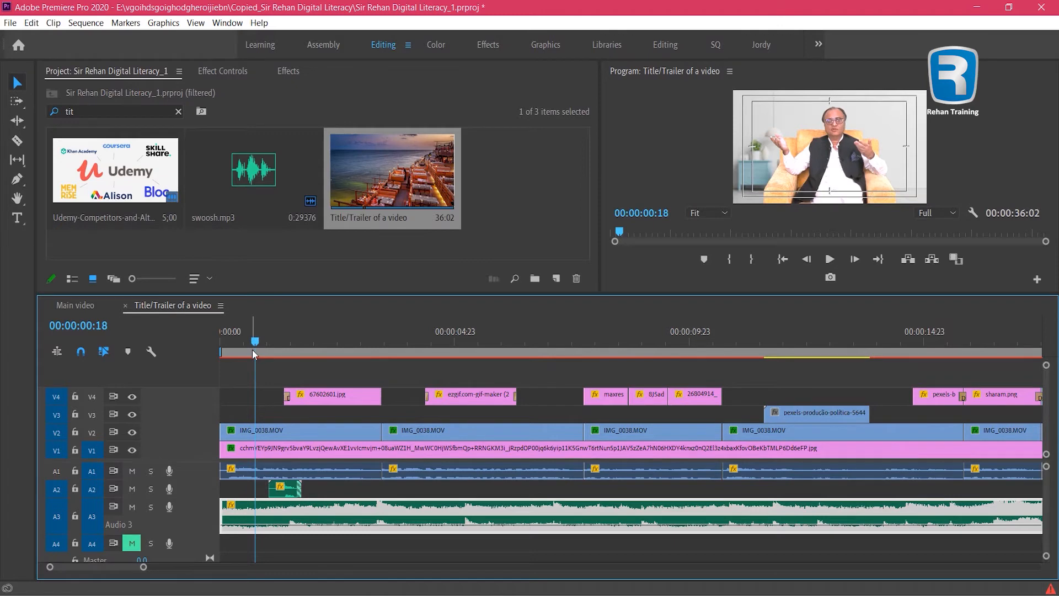
left_click_drag(254, 342, 243, 353)
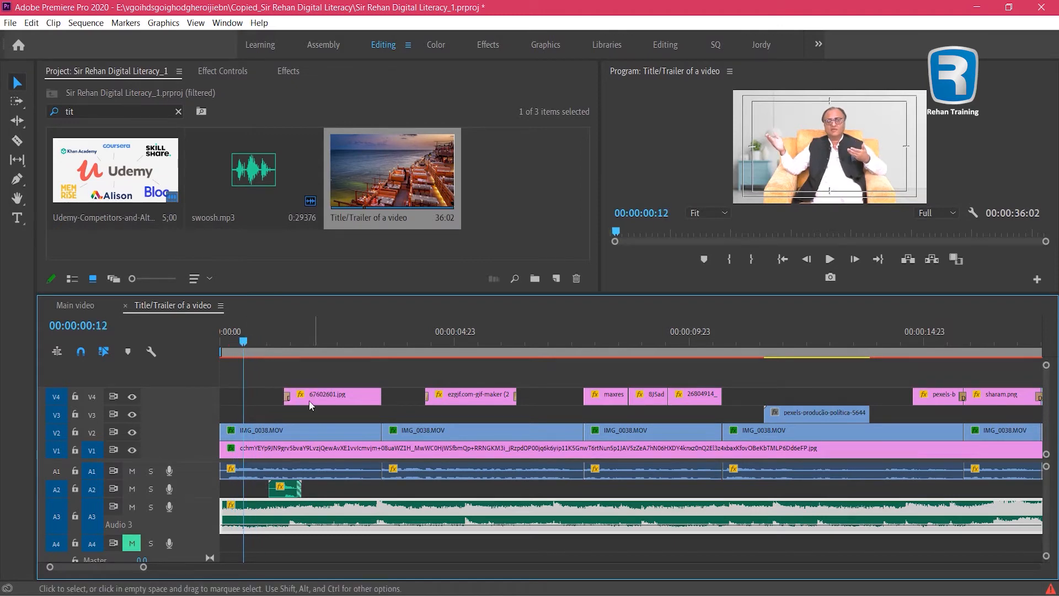
left_click(259, 342)
left_click(290, 433)
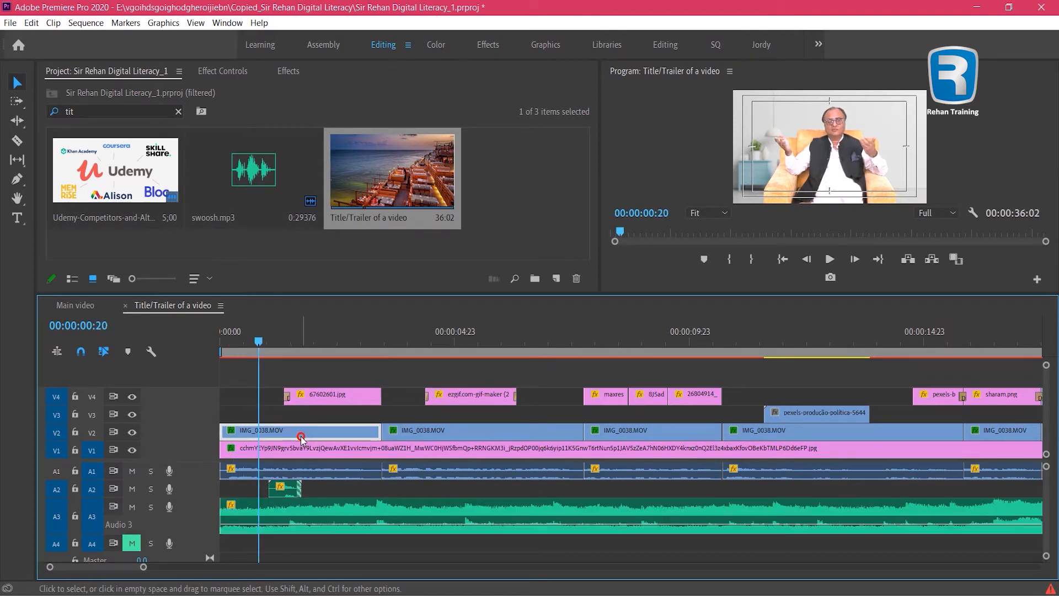
mouse_move(257, 349)
left_mouse_down()
mouse_move(245, 351)
mouse_move(265, 351)
left_mouse_up()
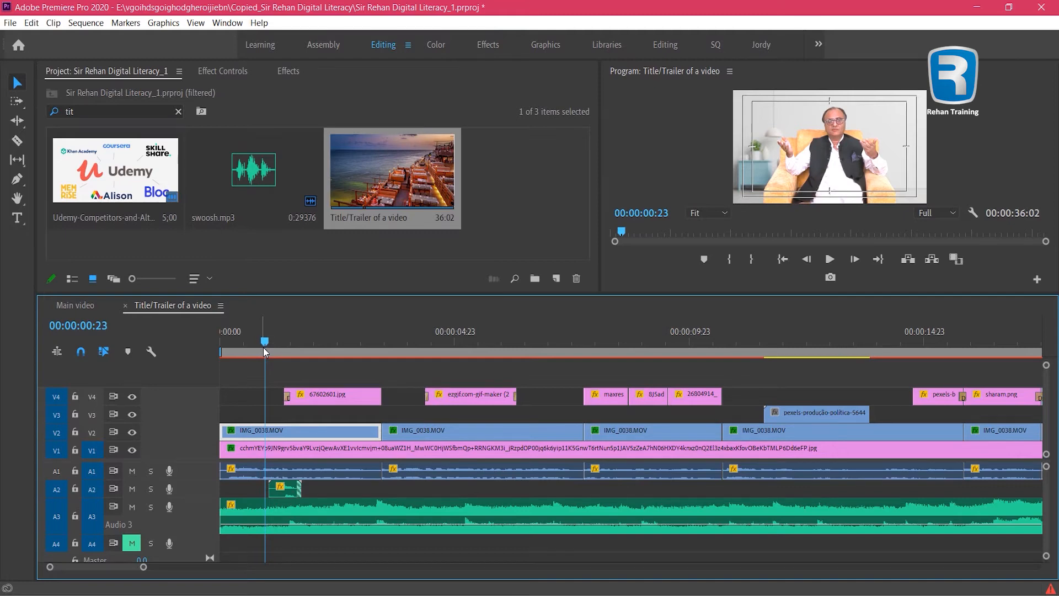
left_click(269, 342)
left_click_drag(270, 341, 284, 341)
key("minus")
key("minus")
key("minus")
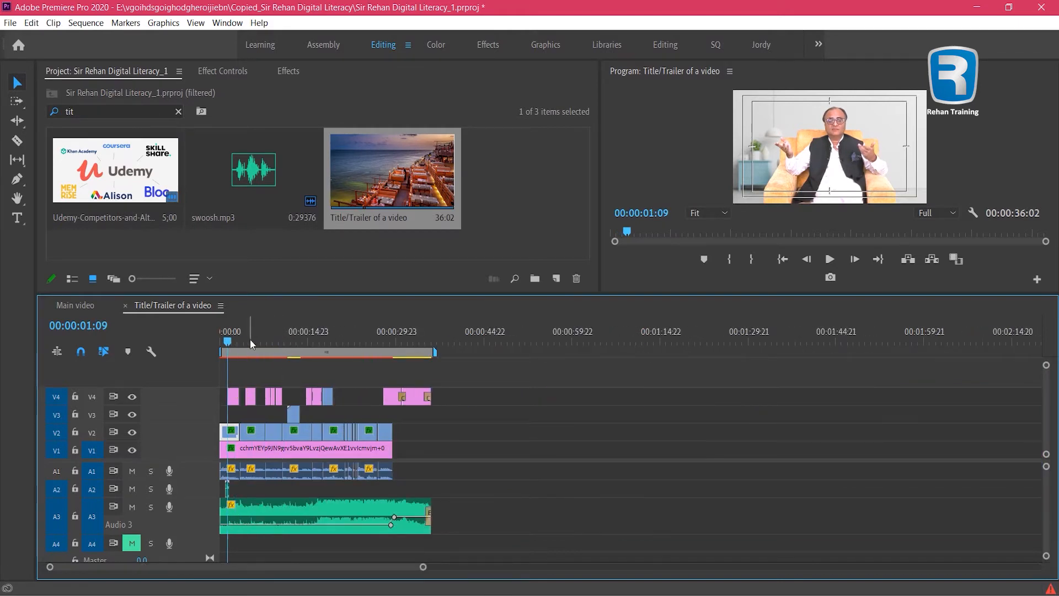
Step: Examine the frames just before the 67602601.jpg image in close-up, along with the first clip's video and A1 audio
left_click(160, 341)
key("Home")
key("equal")
key("equal")
key("equal")
key("equal")
left_click(353, 326)
left_click_drag(352, 326, 343, 326)
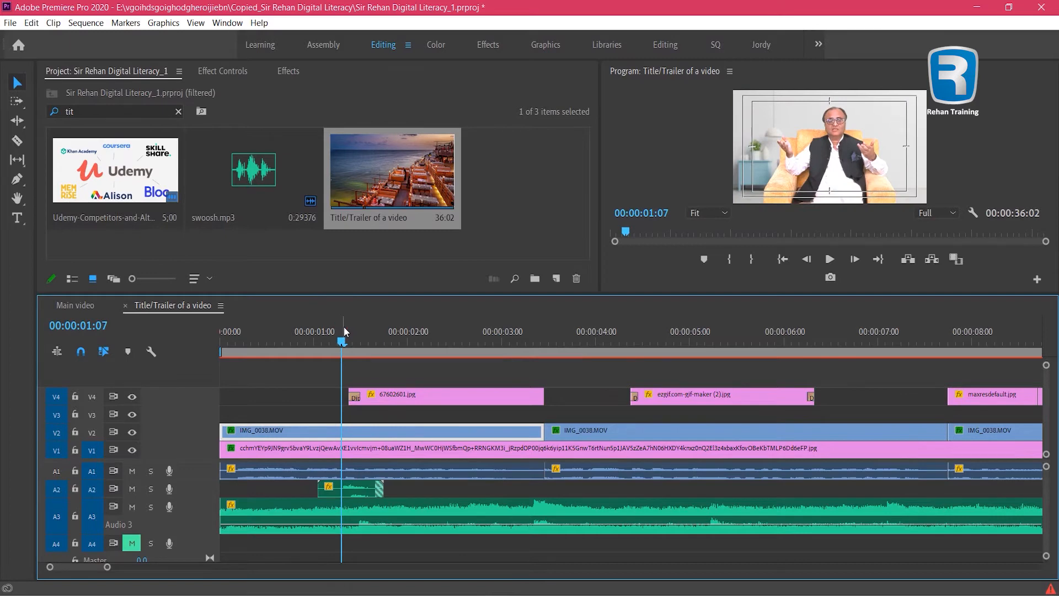
left_click(314, 338)
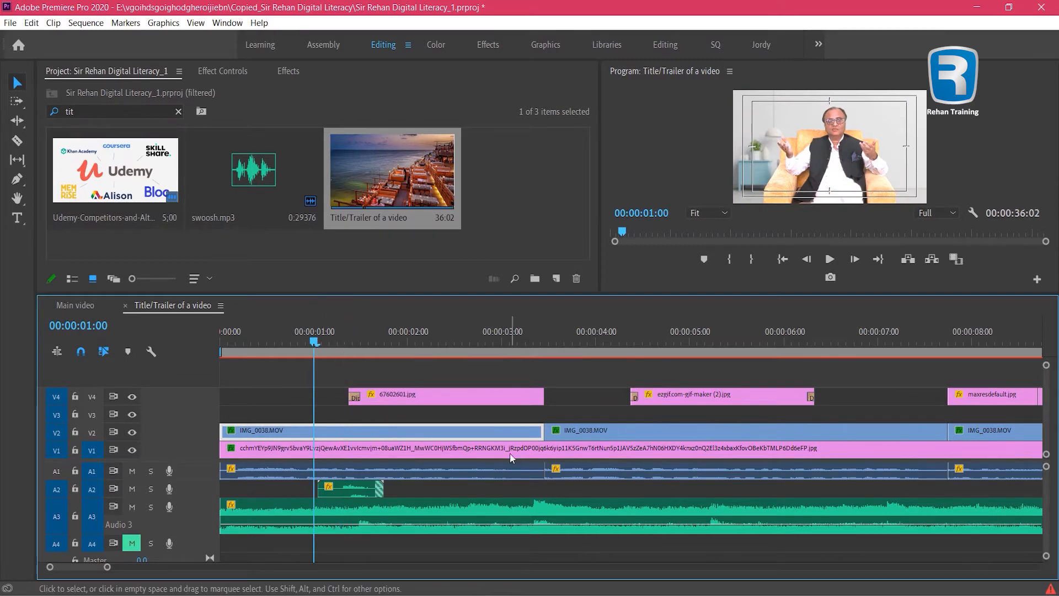
left_click(511, 471)
left_click(510, 435)
Step: Play the trailer from its first frame into the 67602601.jpg image and inspect the transition at the image's start
left_click_drag(321, 340, 221, 340)
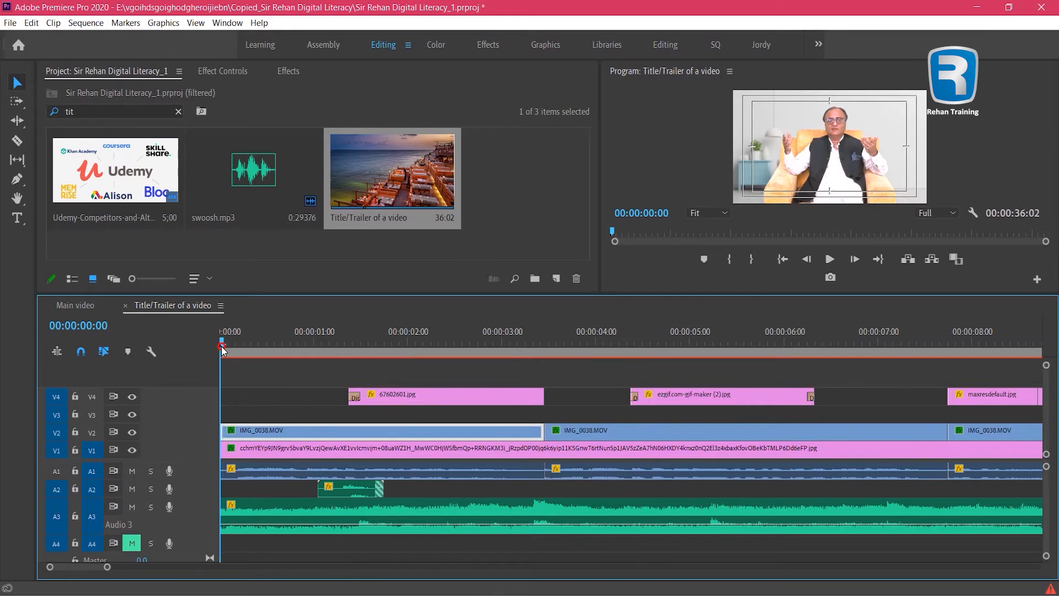
key("space")
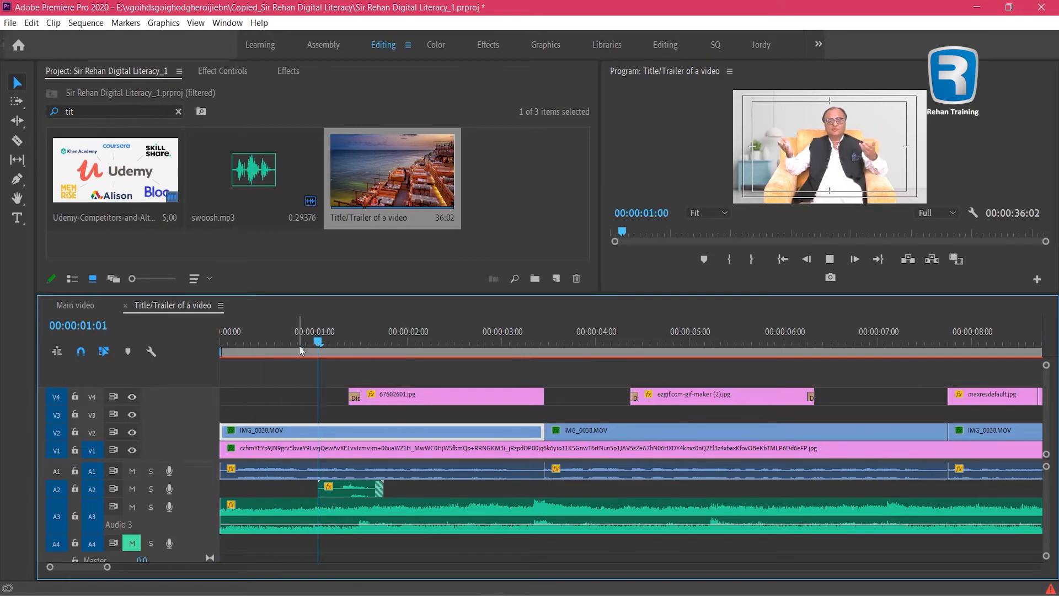
left_click(397, 350)
key("space")
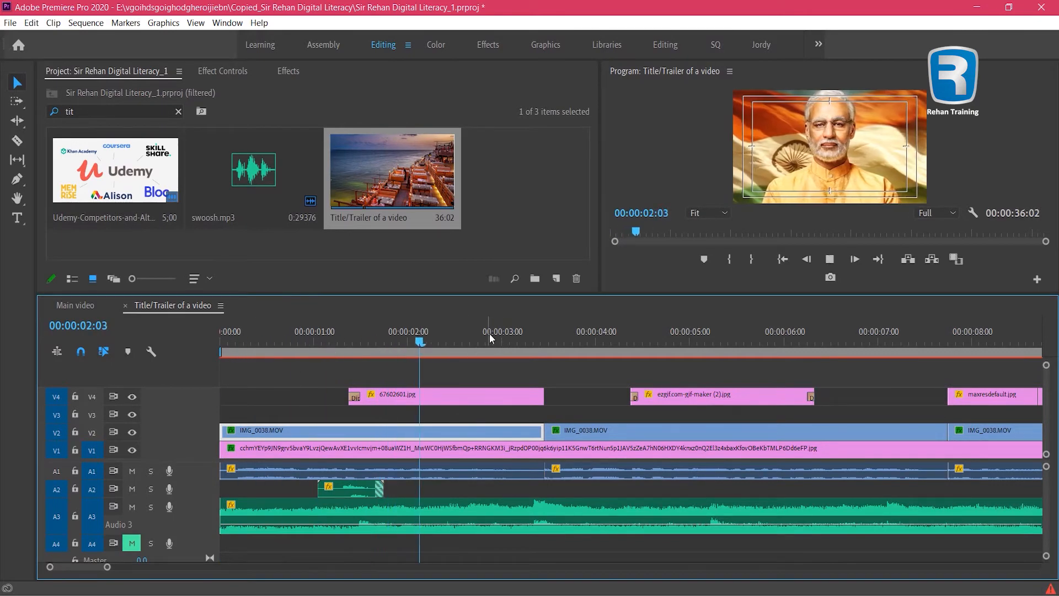
left_click_drag(526, 335, 356, 343)
left_click(358, 435)
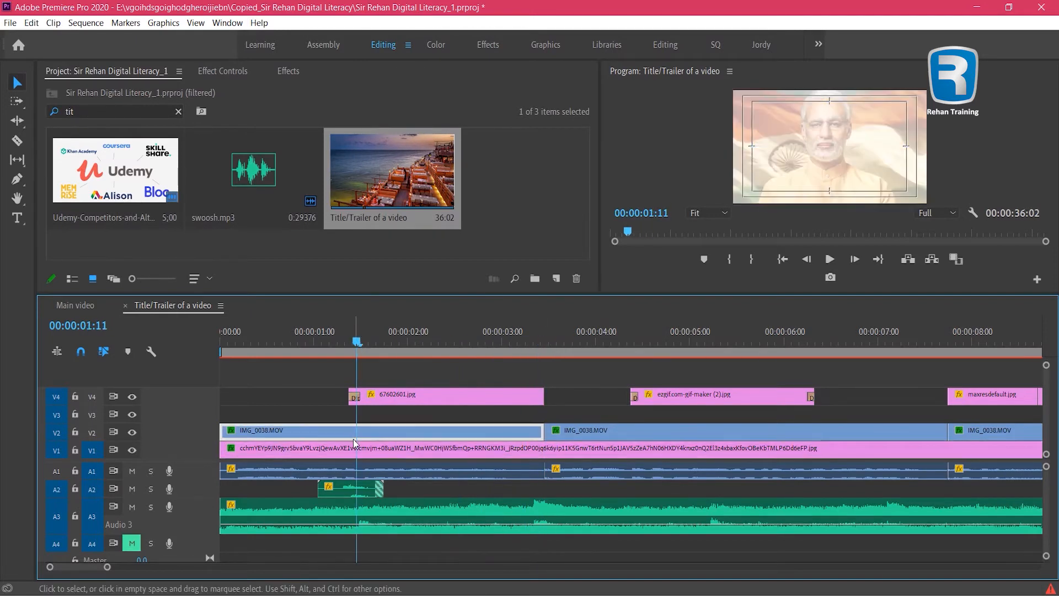
Step: Replay the trailer's opening and scrub across the 67602601.jpg image to about the three-second mark
left_click_drag(255, 344, 226, 359)
key("space")
key("space")
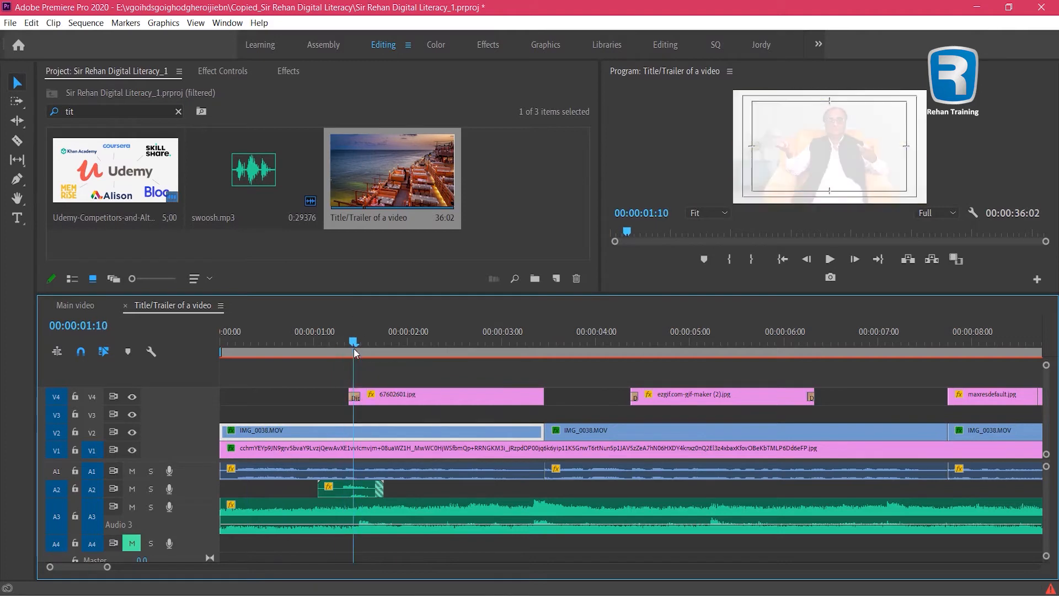
left_click_drag(349, 343, 224, 353)
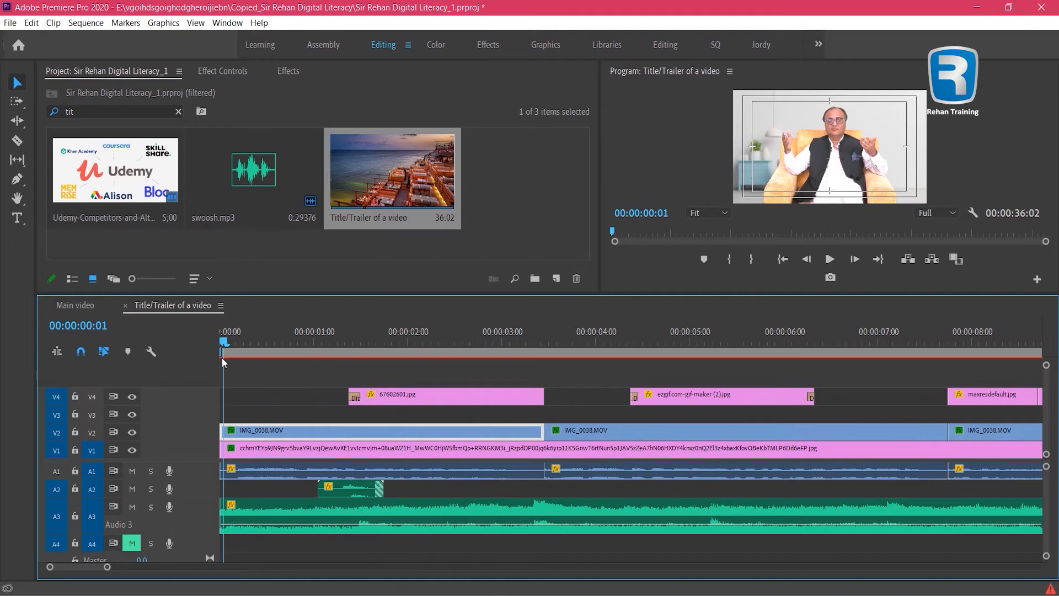
key("space")
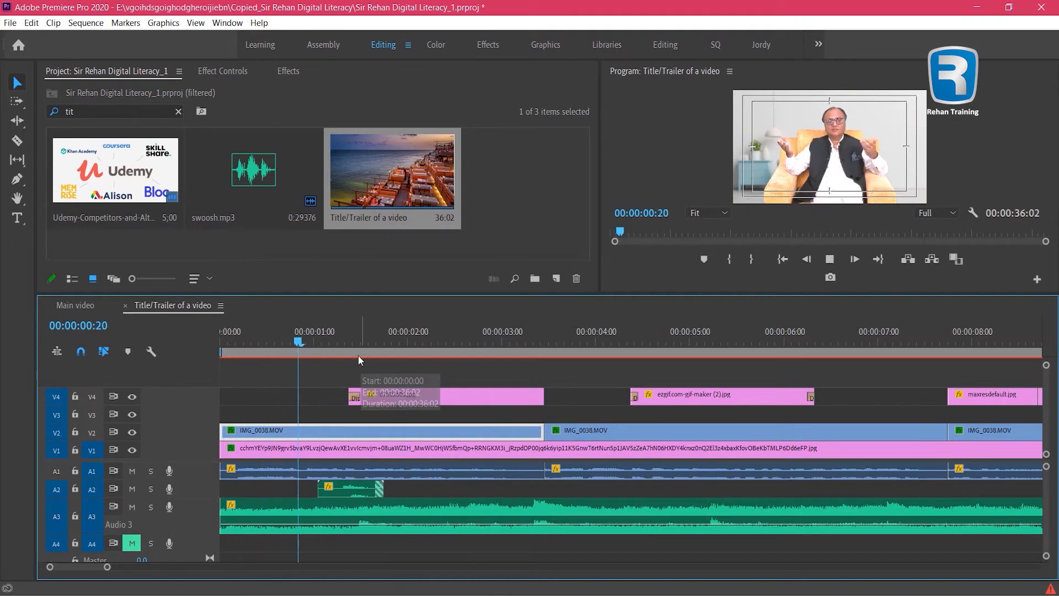
left_click(405, 342)
left_click_drag(405, 342, 491, 346)
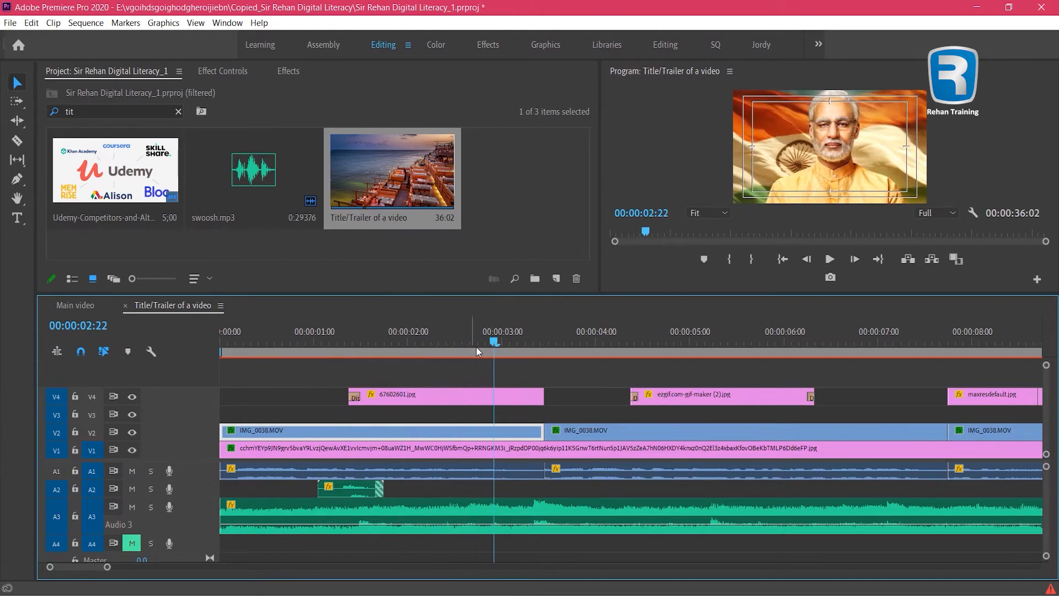
Step: Check the short sound effect on A2 against the start of the 67602601.jpg image, and play the opening with the A3 music track muted
left_click_drag(338, 340, 350, 339)
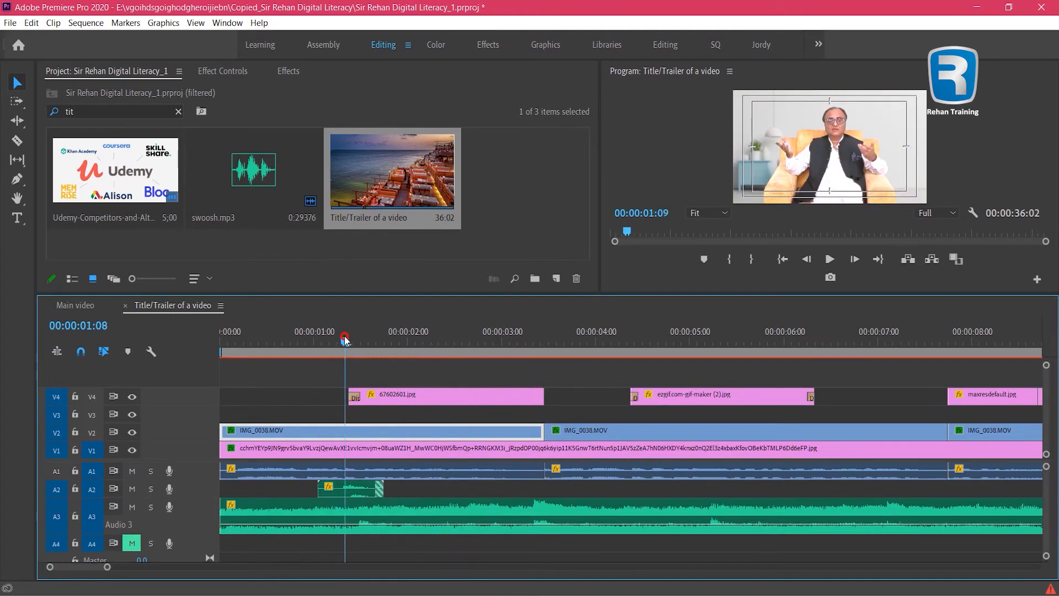
left_click(350, 494)
left_click(343, 335)
mouse_move(344, 336)
left_mouse_down()
mouse_move(375, 337)
mouse_move(346, 340)
left_mouse_up()
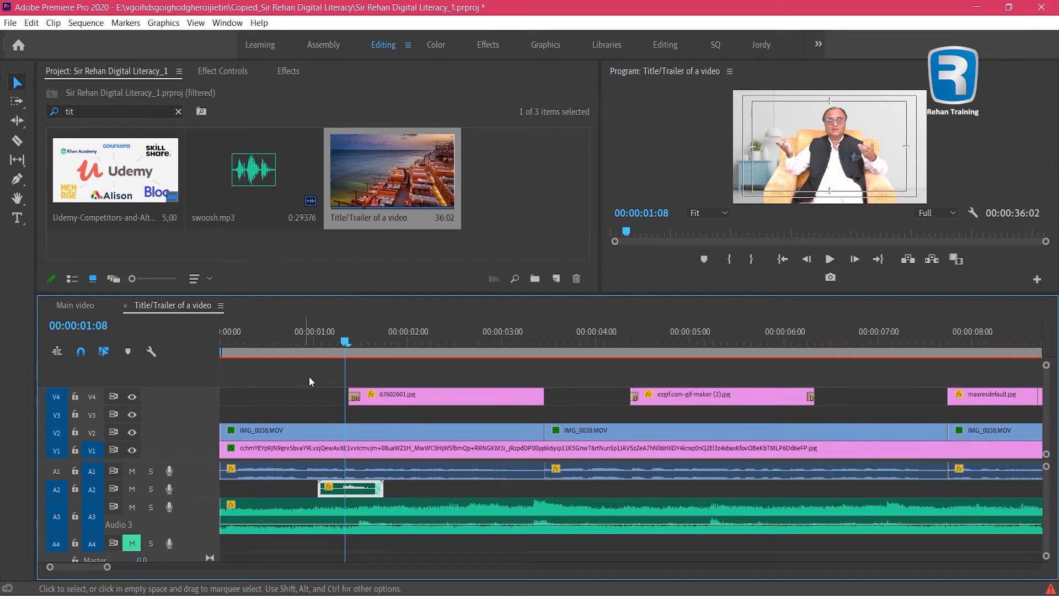
left_click_drag(299, 334, 262, 340)
key("space")
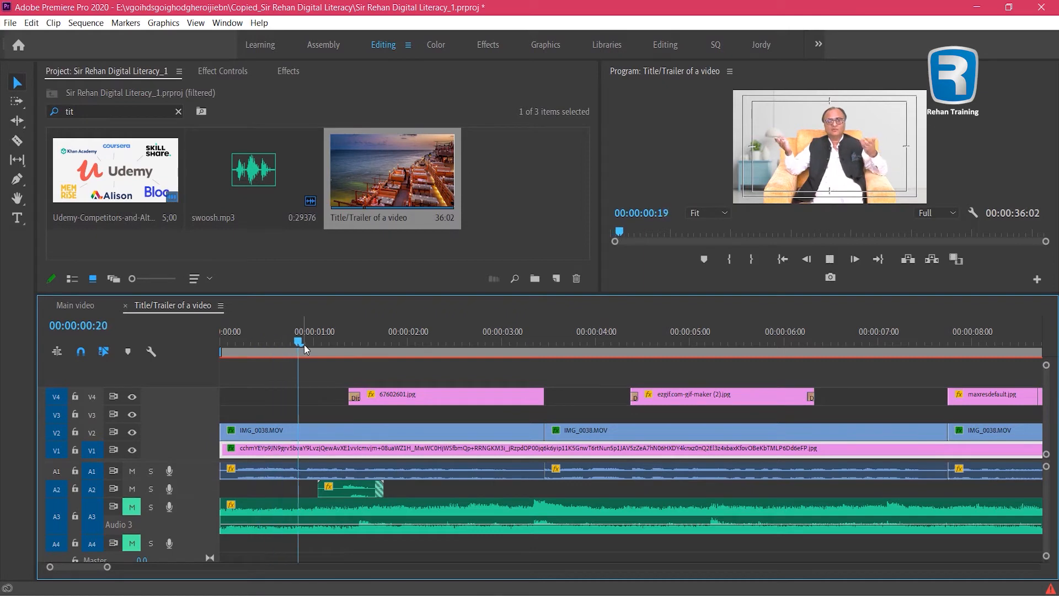
Step: Play into the short A2 sound effect with the music muted, unmute A3, and return to the start of 67602601.jpg
left_click(294, 343)
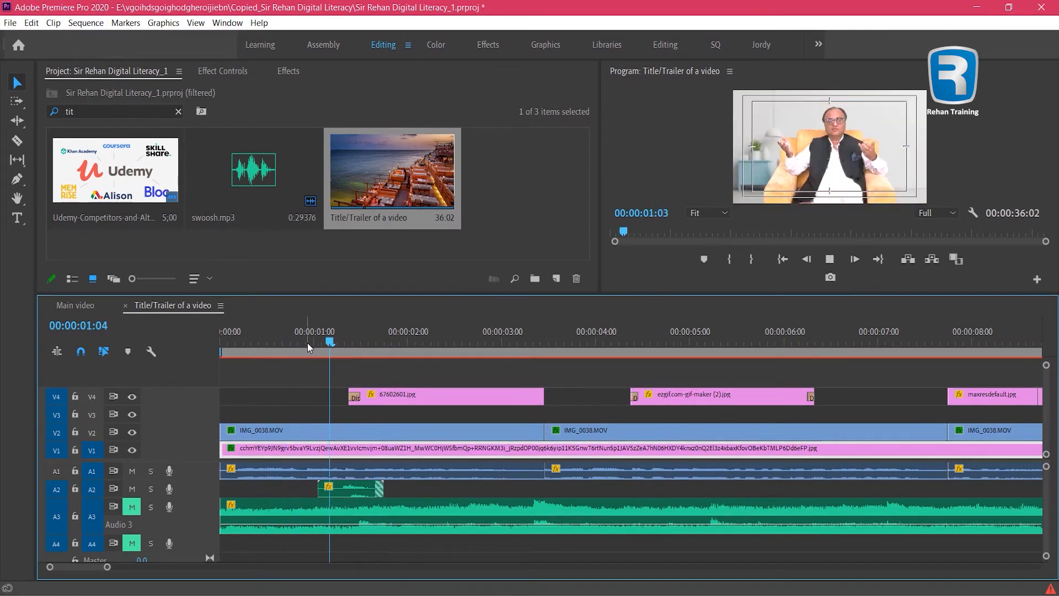
key("space")
left_click(133, 509)
left_click_drag(368, 342, 344, 342)
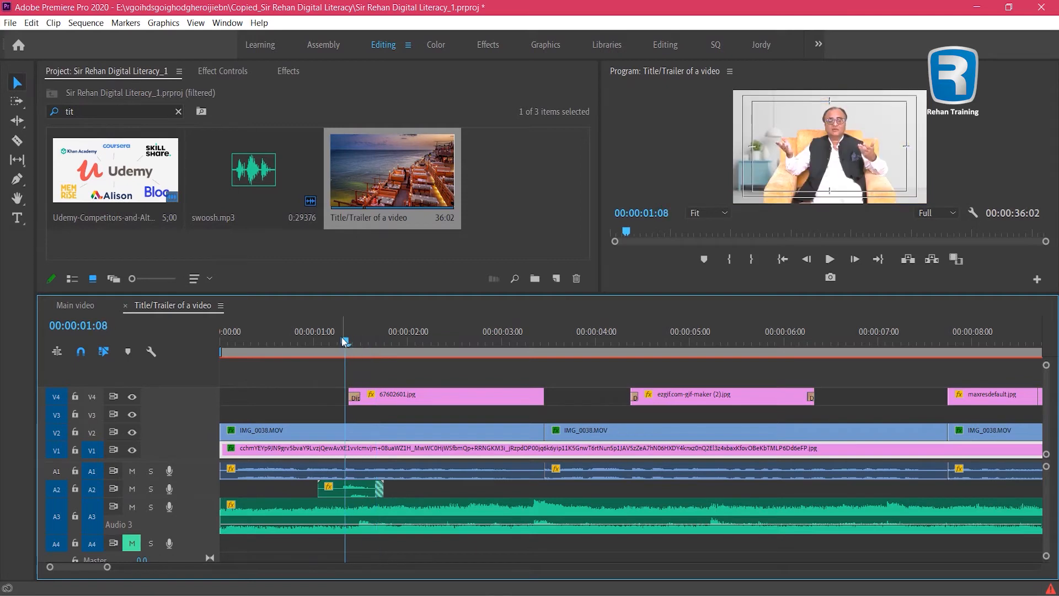
Step: Inspect the cut where the 67602601.jpg image ends and the second IMG_0038.MOV clip begins
left_click_drag(483, 320, 529, 340)
left_click(577, 429)
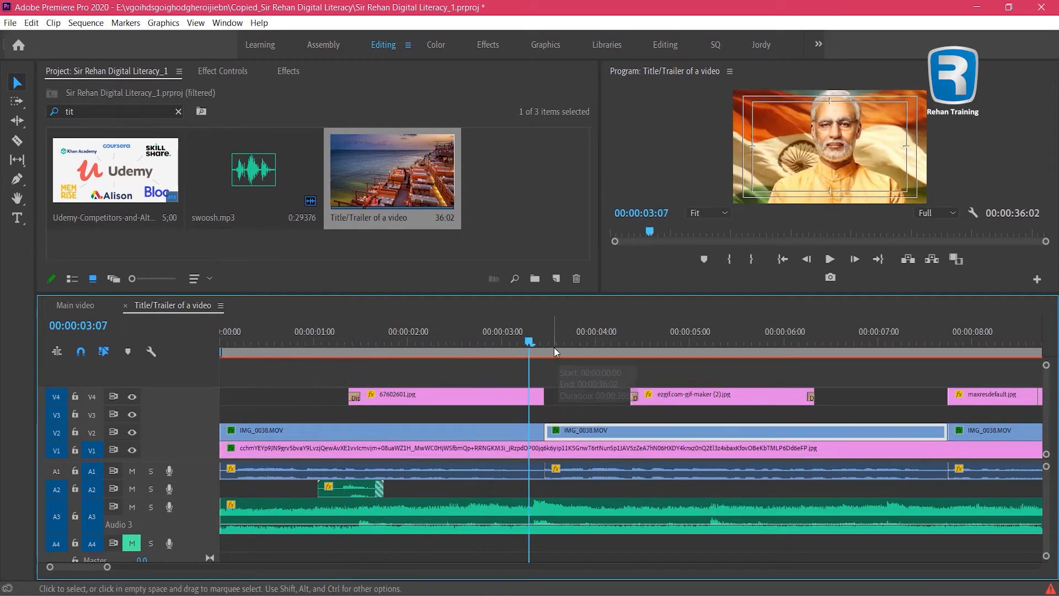
left_click(557, 343)
left_click_drag(557, 343, 545, 342)
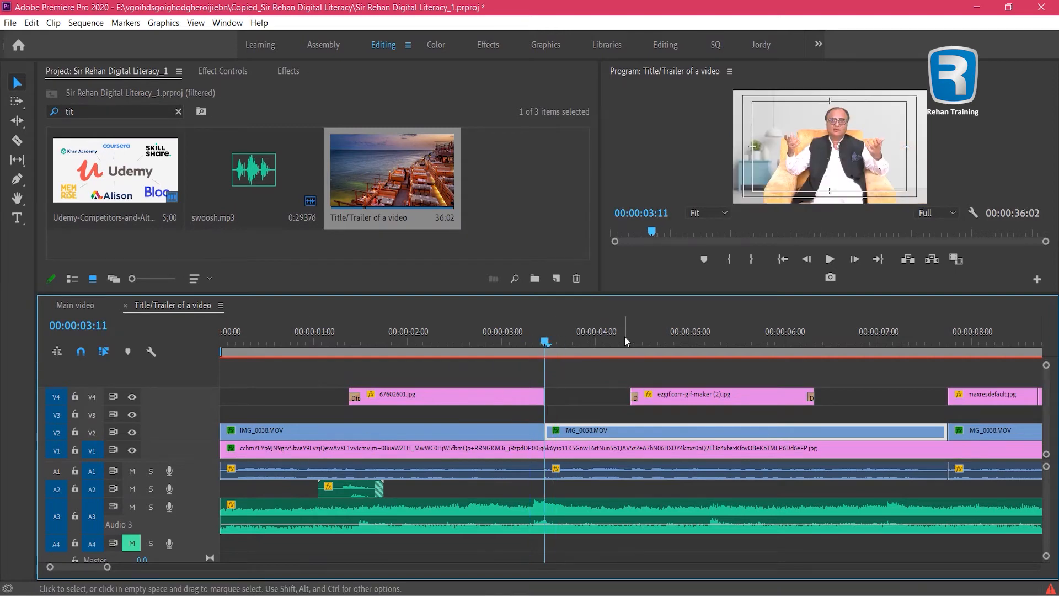
Step: Play the second IMG_0038.MOV clip through the ezgif.com-gif-maker (2).jpg image and return to just after the clip's start
key("space")
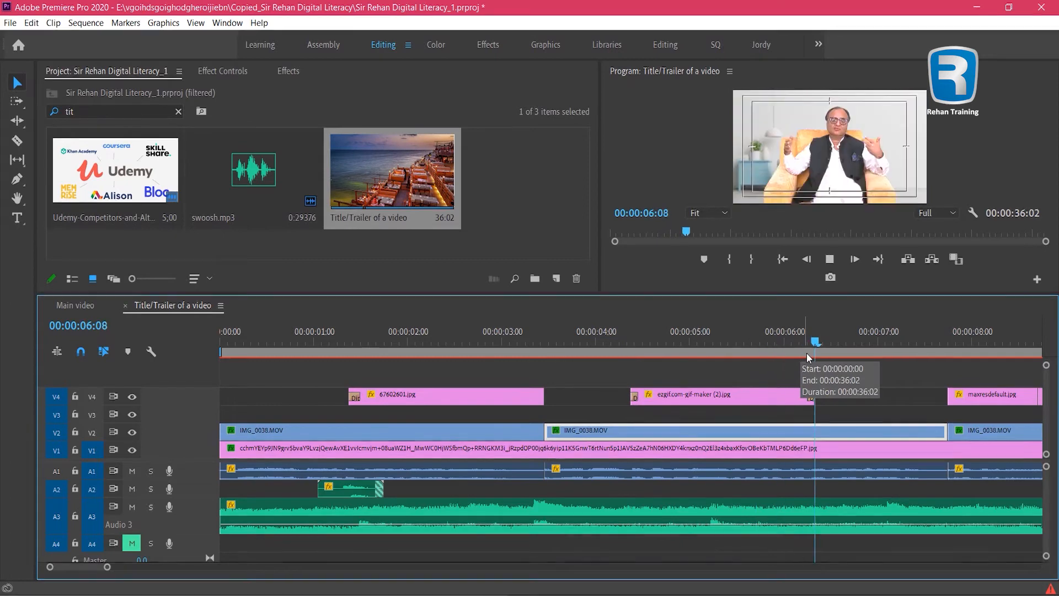
left_click(758, 337)
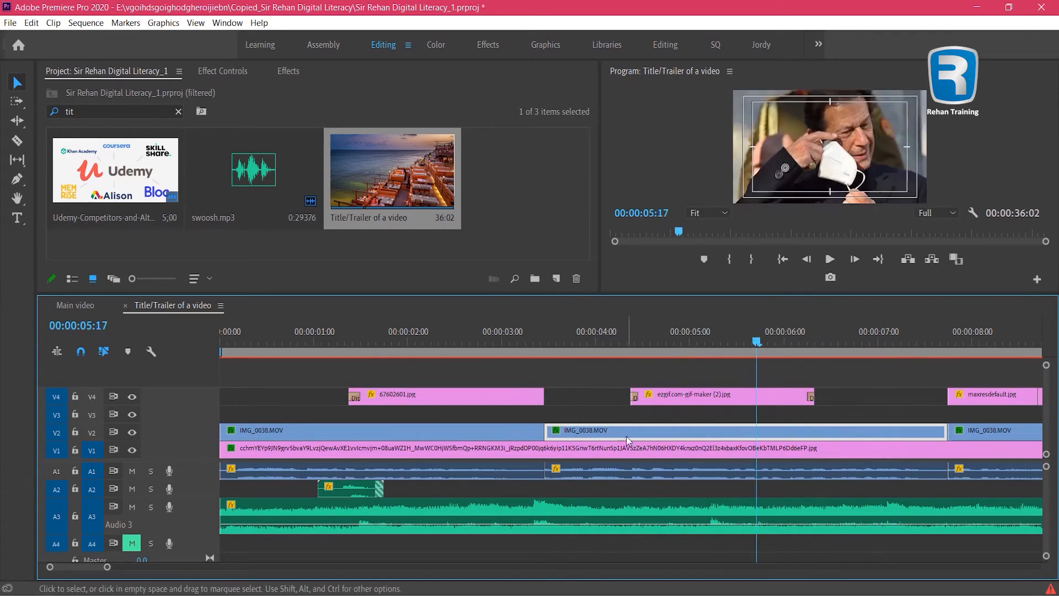
left_click(610, 337)
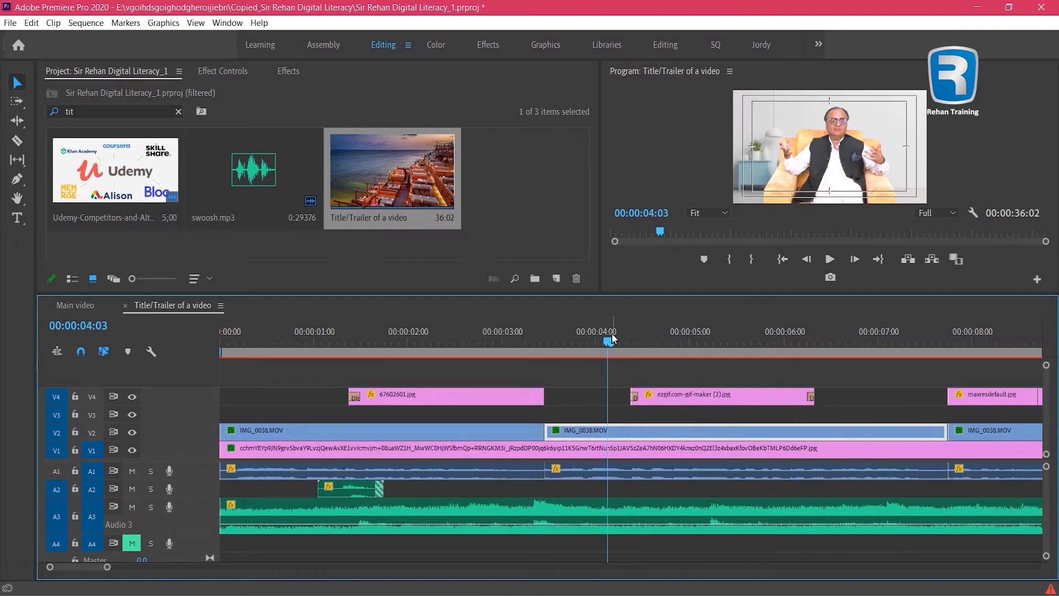
left_click_drag(607, 341, 565, 346)
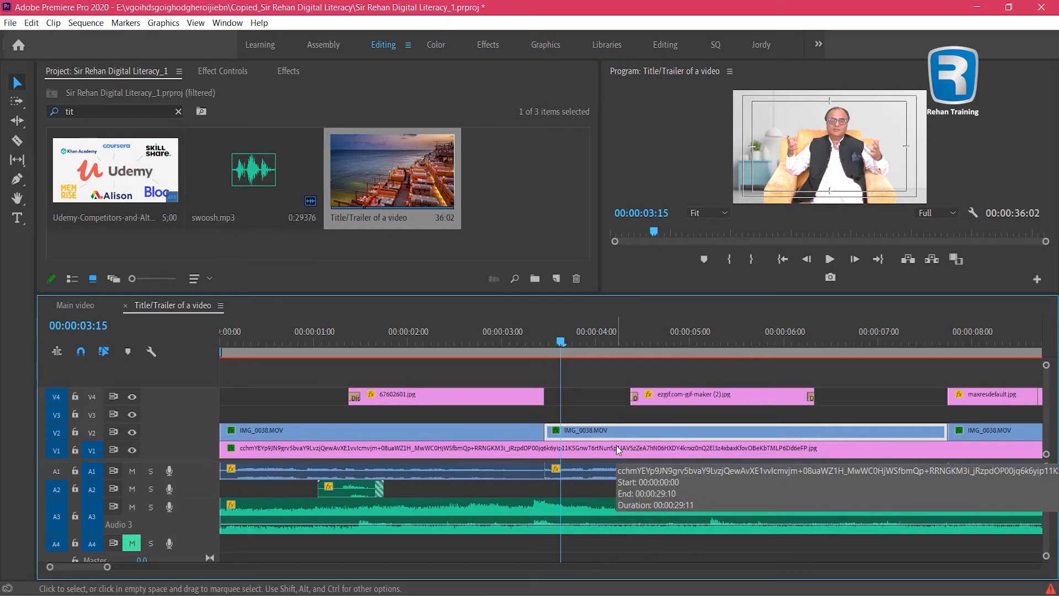
Step: Replay the lead-in to the ezgif.com-gif-maker (2).jpg image and scrub past its end to just before maxresdefault.jpg
key("space")
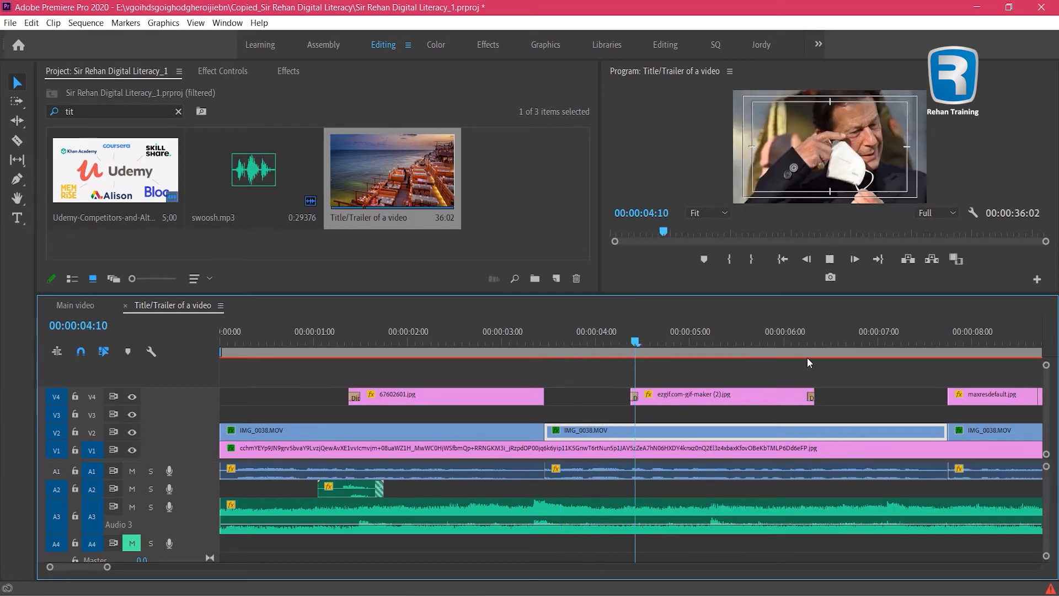
left_click(708, 341)
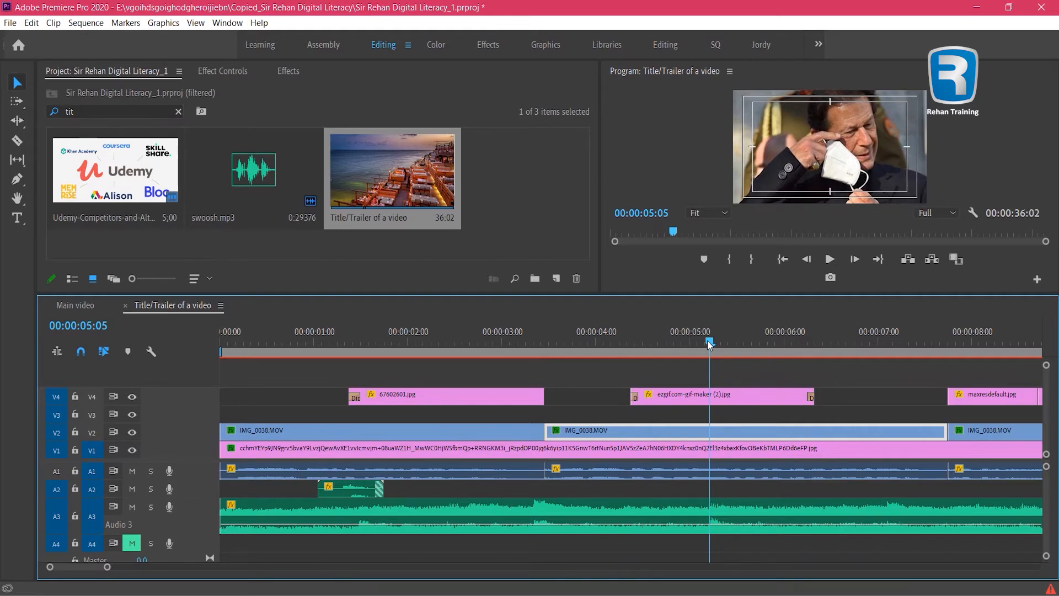
left_click_drag(709, 343, 716, 345)
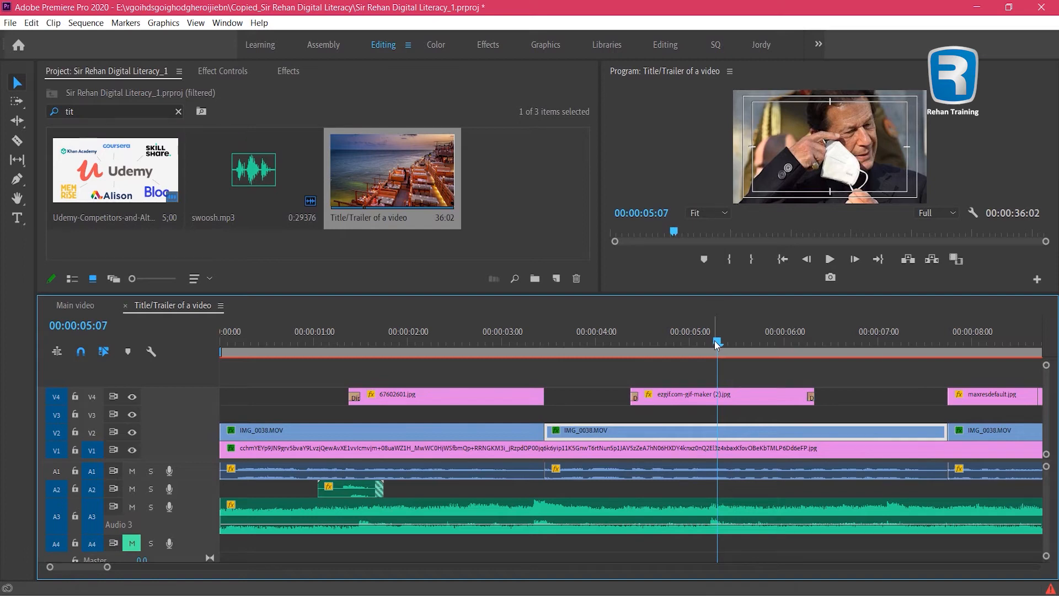
left_click(777, 345)
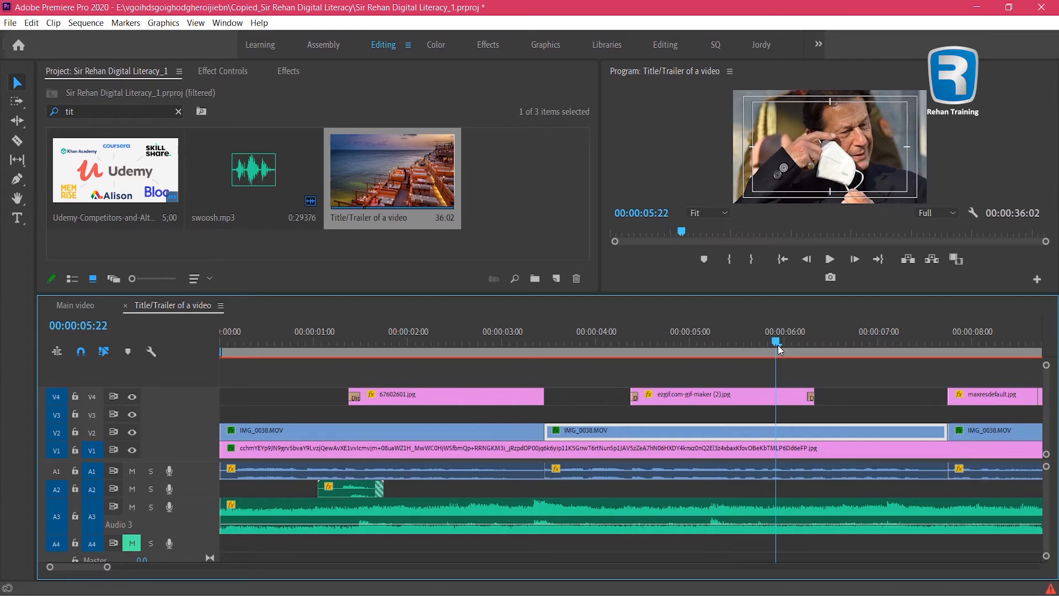
left_click_drag(855, 353, 901, 353)
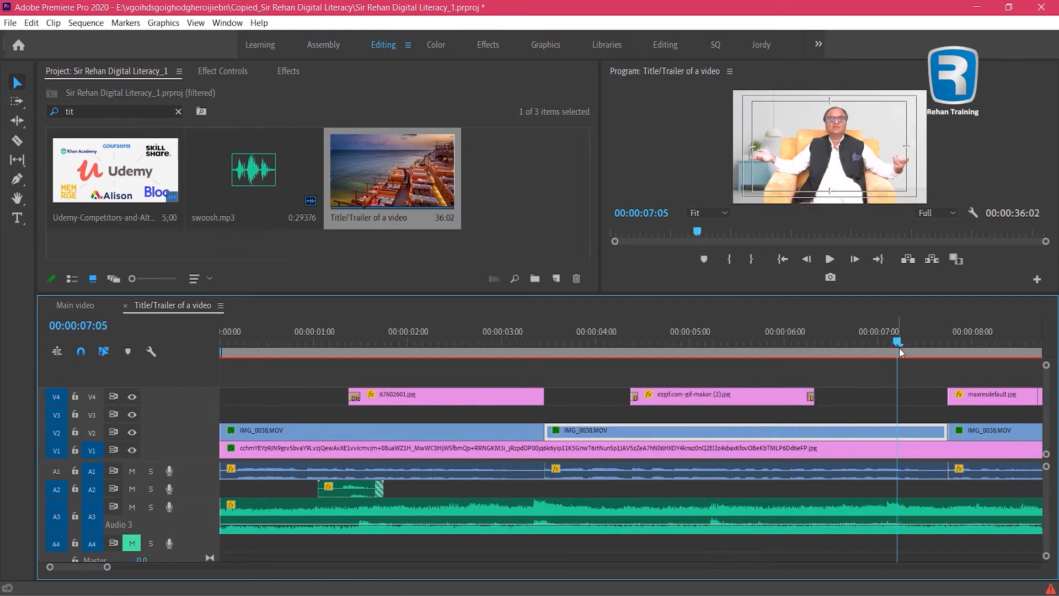
left_click(916, 338)
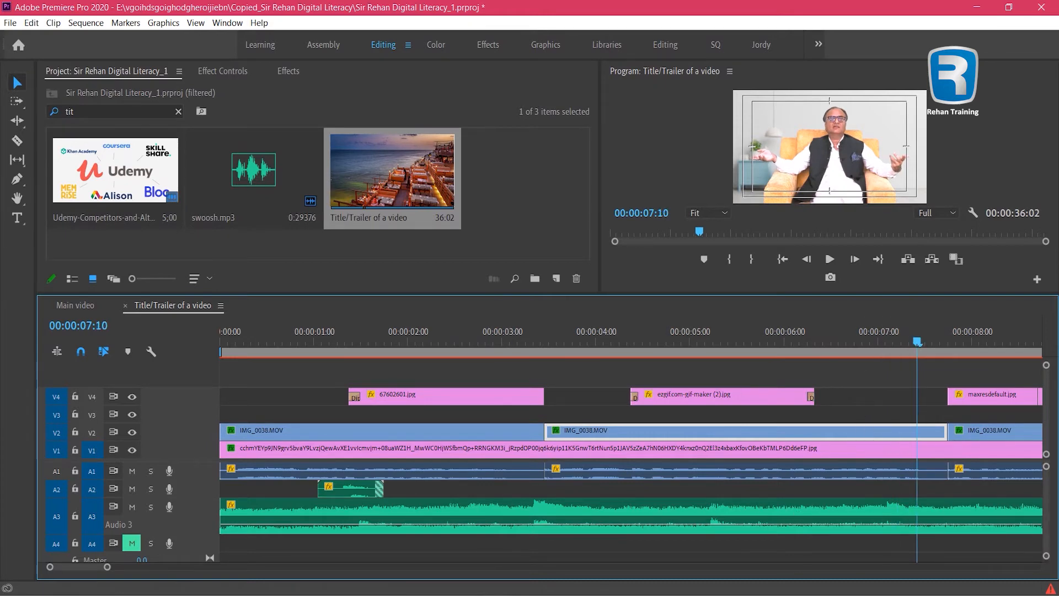
Step: Play the three consecutive V4 images starting with maxresdefault.jpg, and scrub back through the first two
left_click_drag(80, 567, 87, 567)
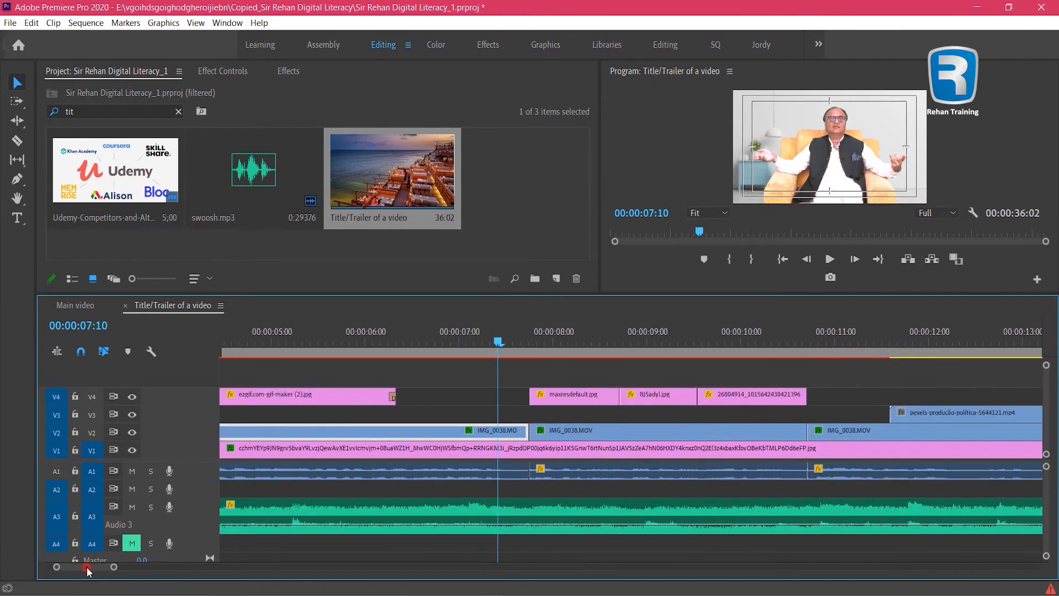
key("space")
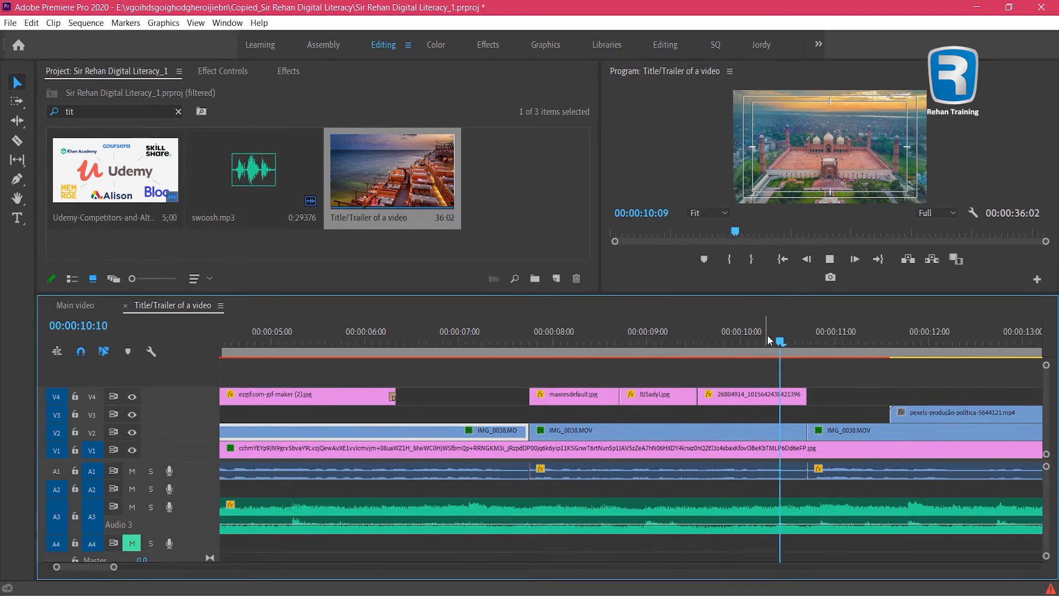
left_click_drag(598, 331, 583, 330)
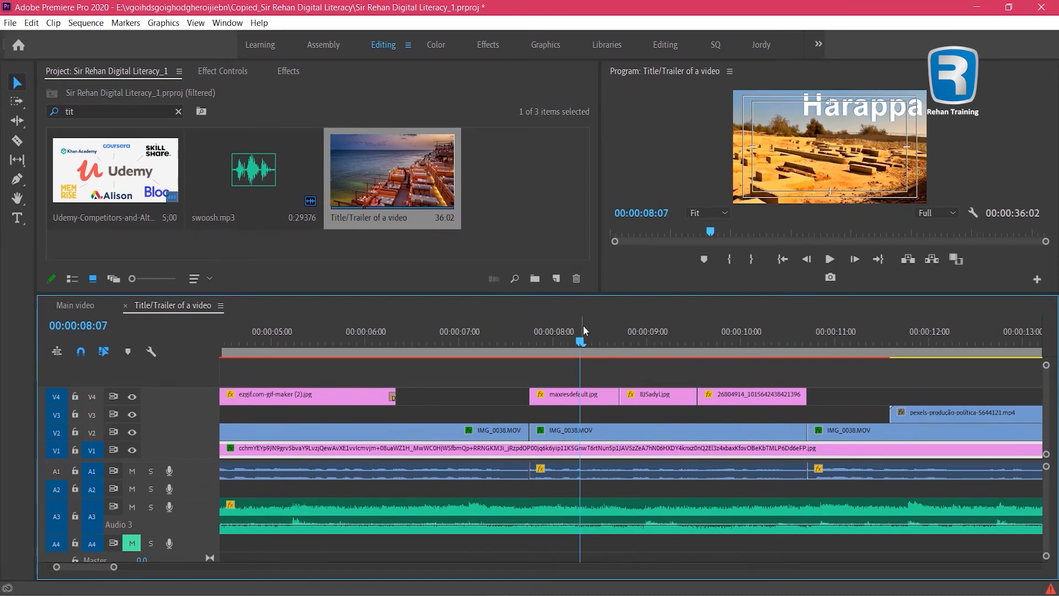
mouse_move(581, 341)
left_mouse_down()
mouse_move(609, 341)
mouse_move(588, 342)
left_mouse_up()
left_click_drag(587, 342, 665, 342)
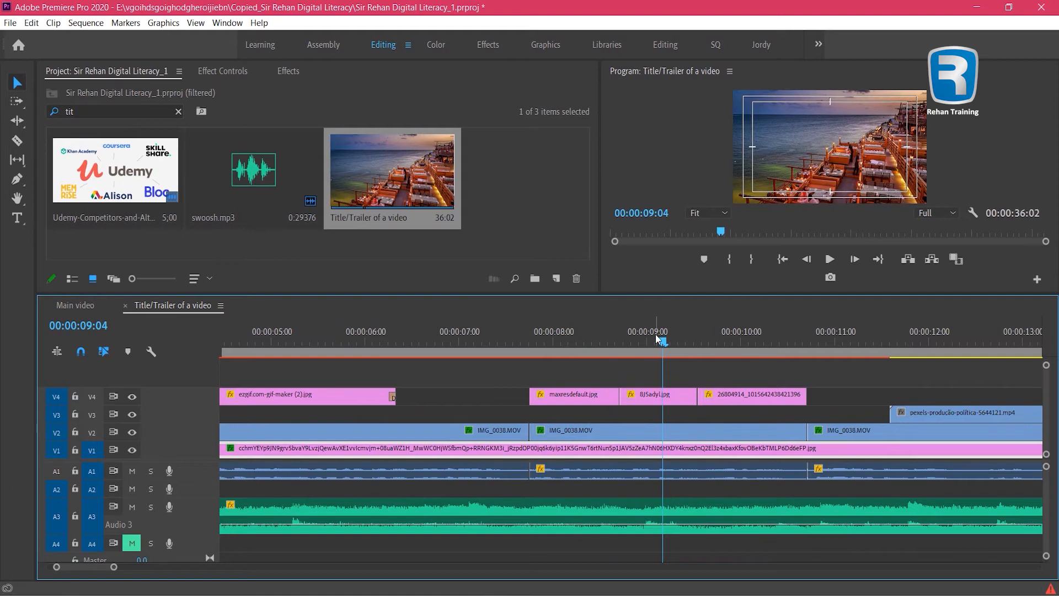
Step: Play from the second of the three consecutive V4 images into the third, the mosque picture, and examine it
key("space")
key("space")
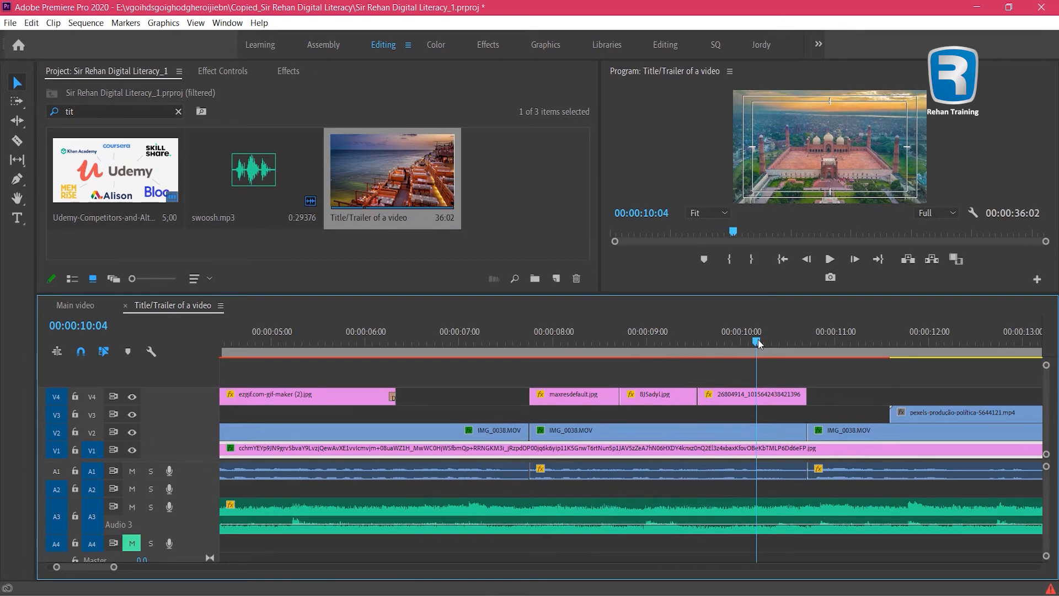
mouse_move(758, 339)
left_mouse_down()
mouse_move(775, 341)
mouse_move(717, 353)
mouse_move(759, 344)
left_mouse_up()
key("space")
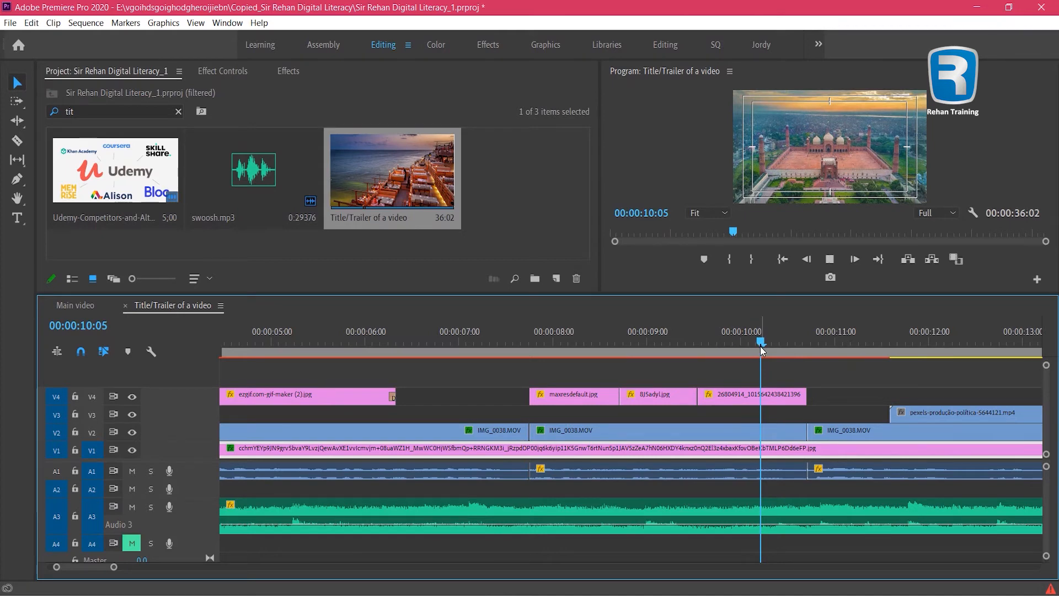
Step: Play the pexels-produção-política-5644121.mp4 footage on V3 and continue into the pexels-bob-price image on V4
left_click(881, 342)
key("backslash")
key("backslash")
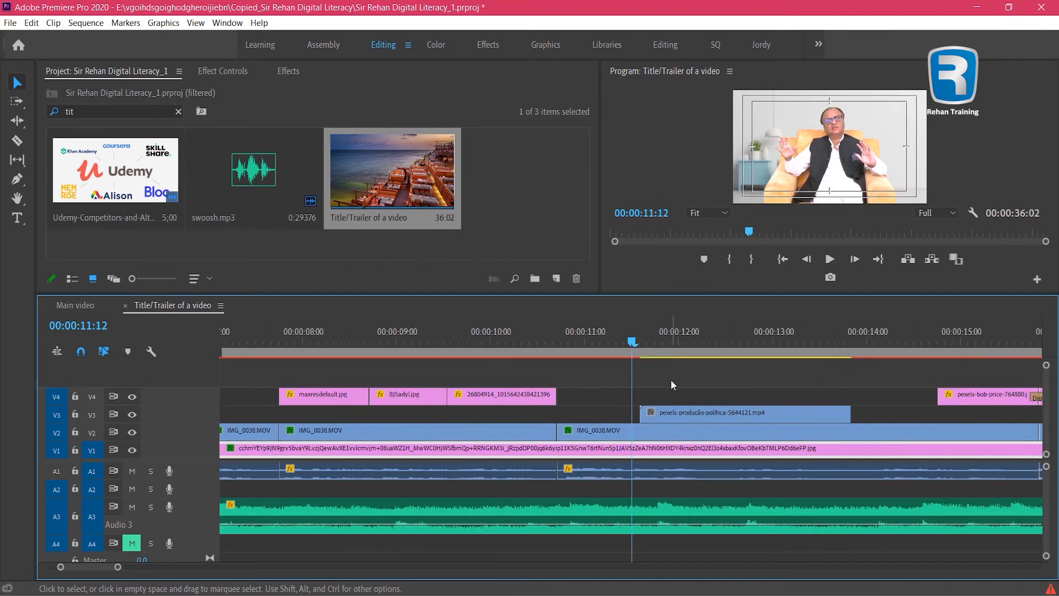
left_click(875, 434)
key("minus")
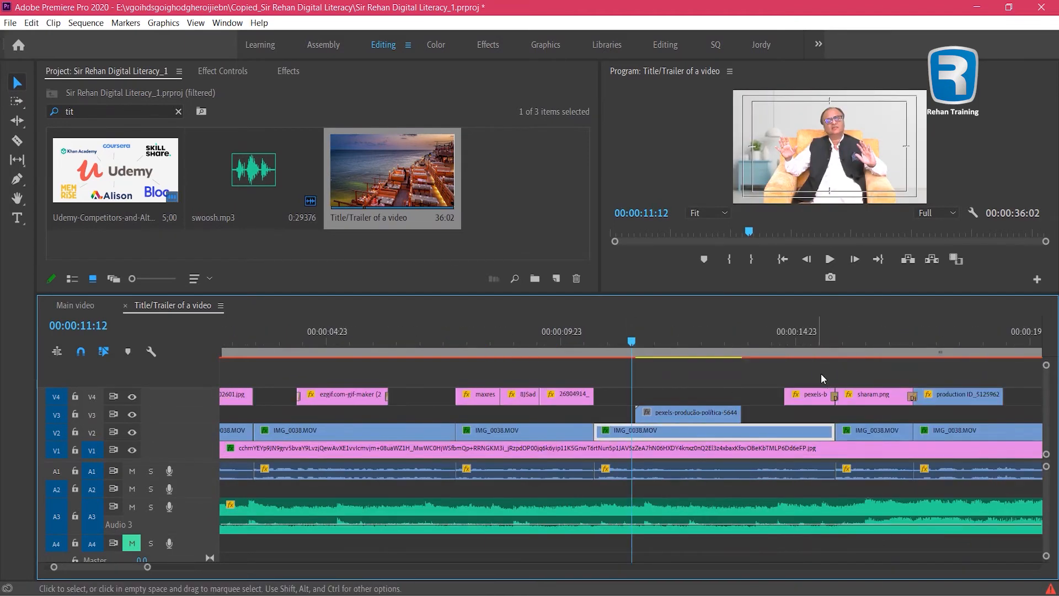
key("space")
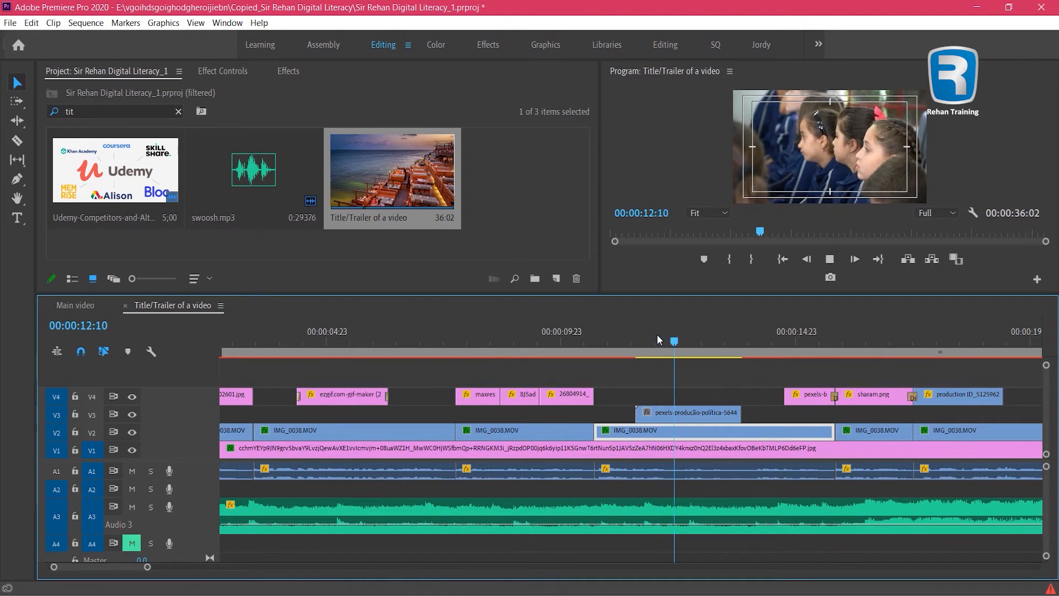
left_click_drag(704, 343, 699, 341)
key("space")
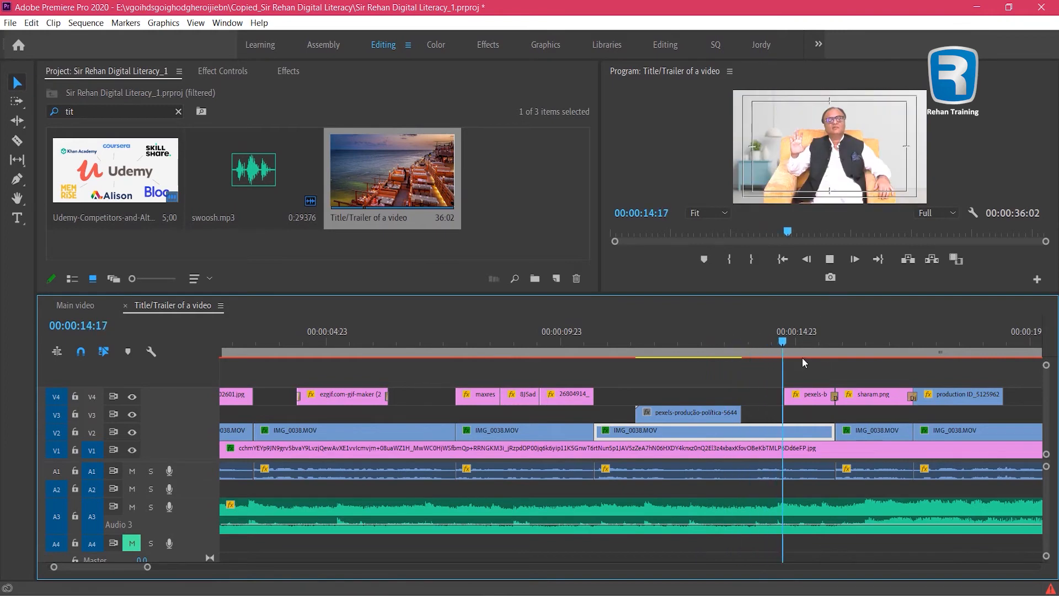
left_click(799, 340)
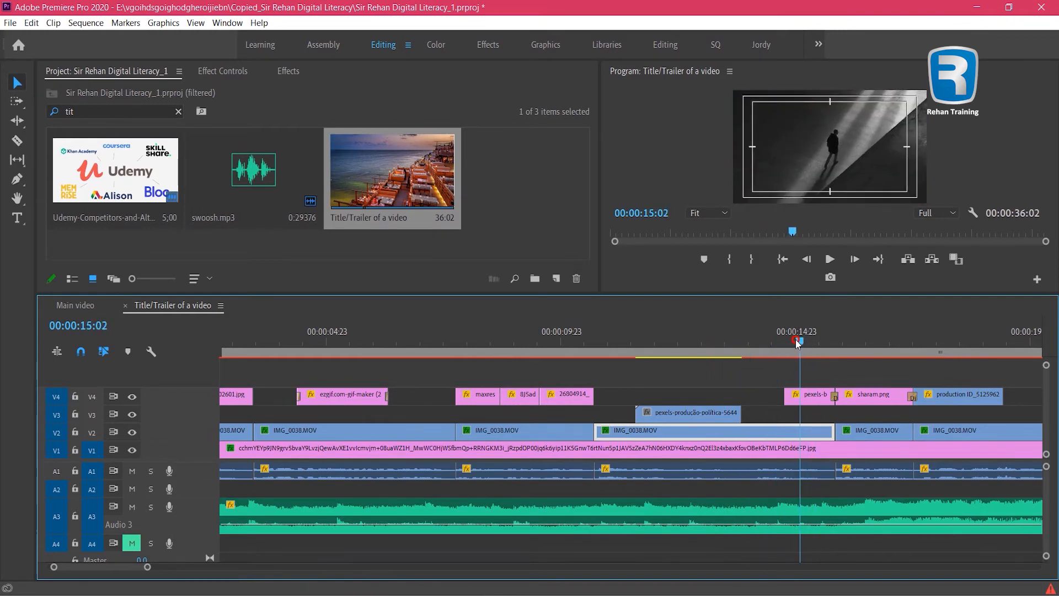
Step: Replay from before the V3 footage up to the sharam.png text overlay and examine the overlay
left_click_drag(800, 340, 605, 340)
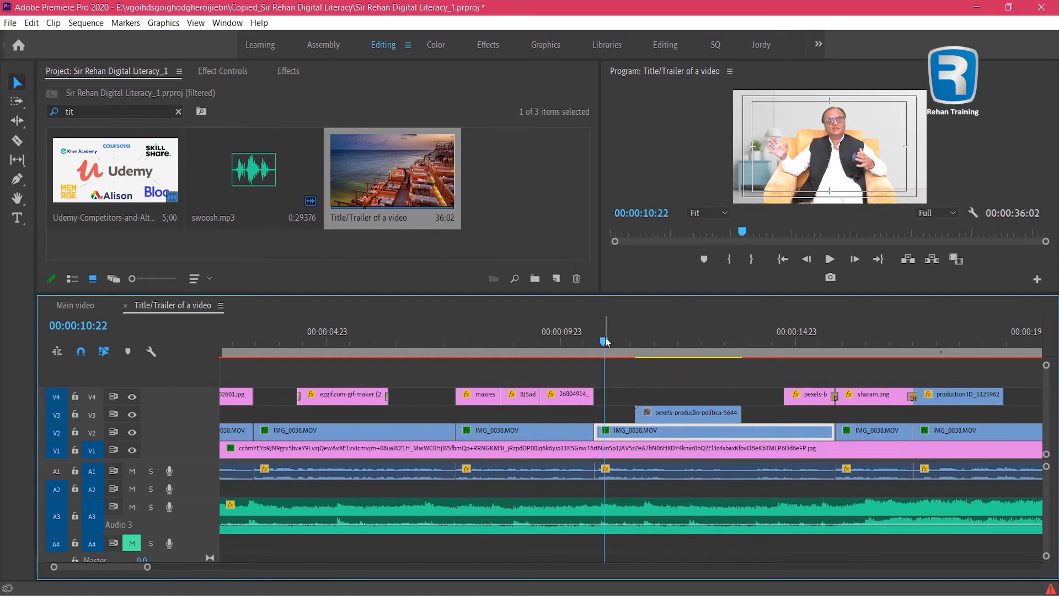
key("space")
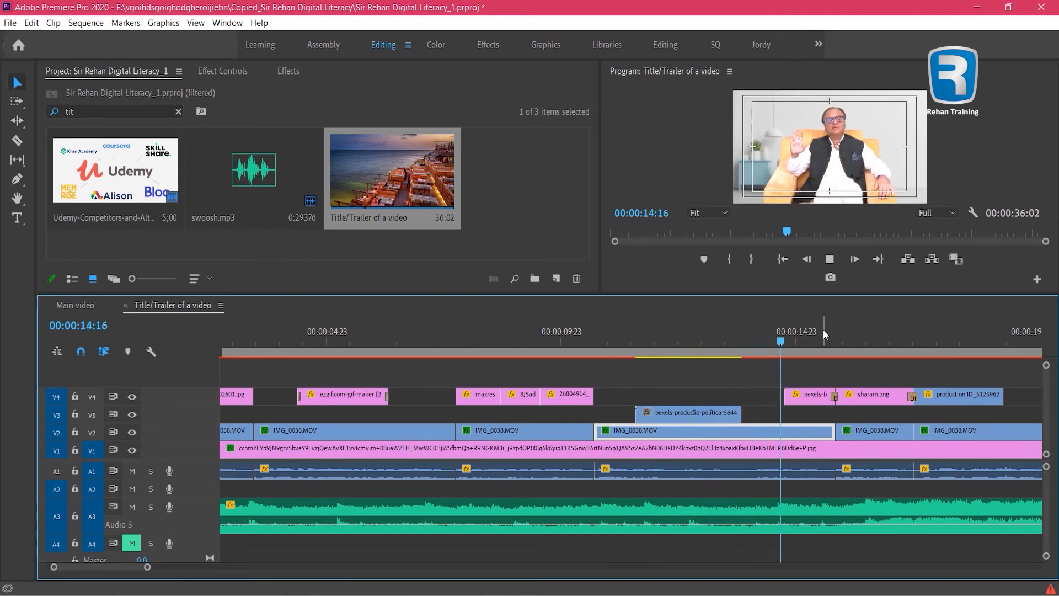
left_click(880, 345)
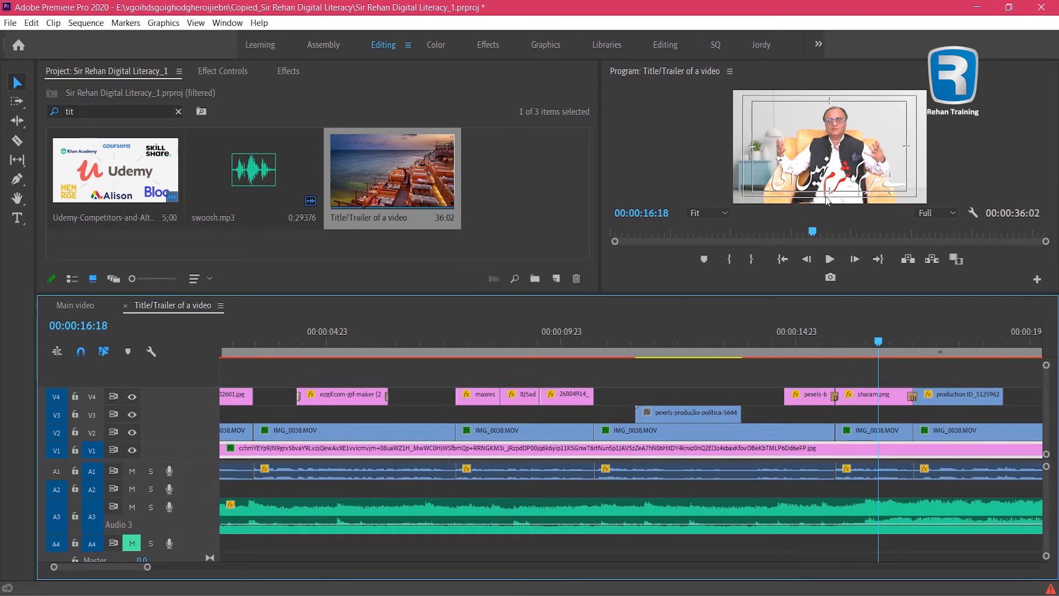
Step: Inspect the dip transition between the pexels-bob-price image and sharam.png in close-up
left_click(862, 342)
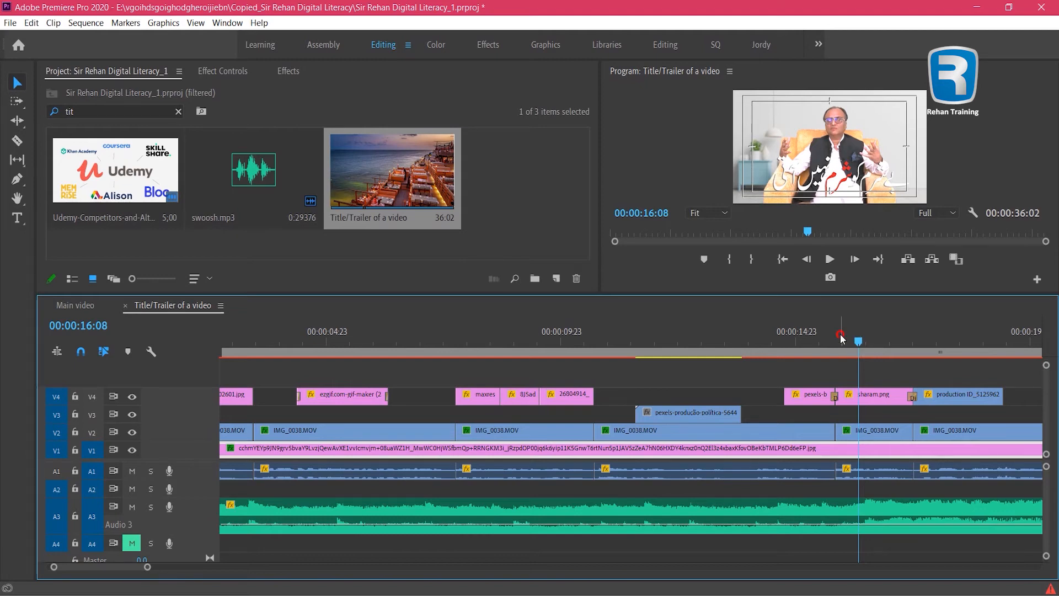
left_click(837, 335)
key("=")
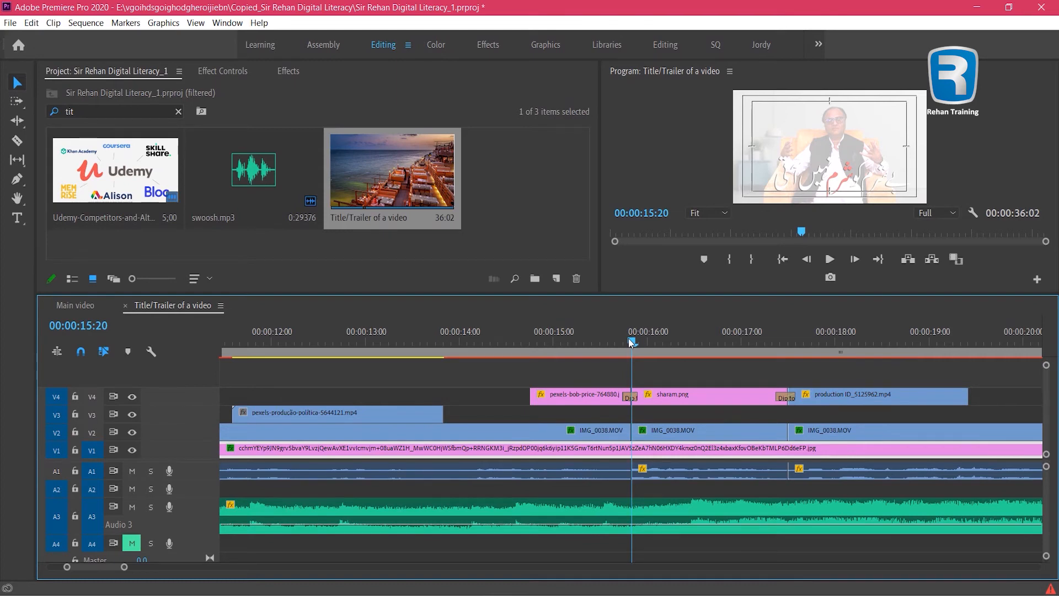
mouse_move(632, 342)
left_mouse_down()
mouse_move(696, 341)
mouse_move(617, 343)
left_mouse_up()
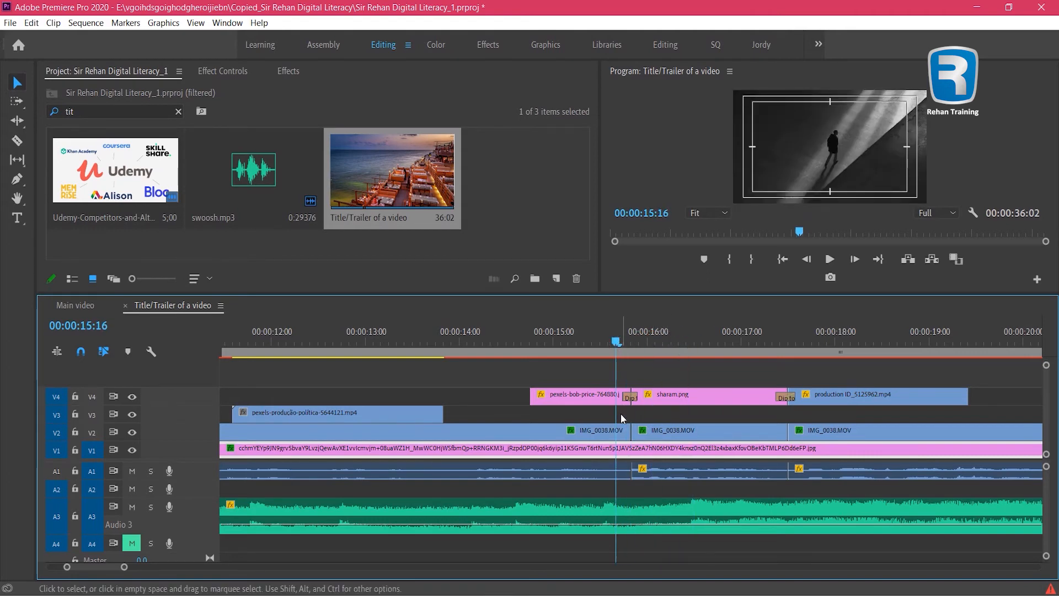
left_click_drag(616, 343, 589, 344)
Step: Play from the pexels-bob-price image through sharam.png and the production ID_5125962.mp4 footage, and inspect that footage clip
key("=")
key("space")
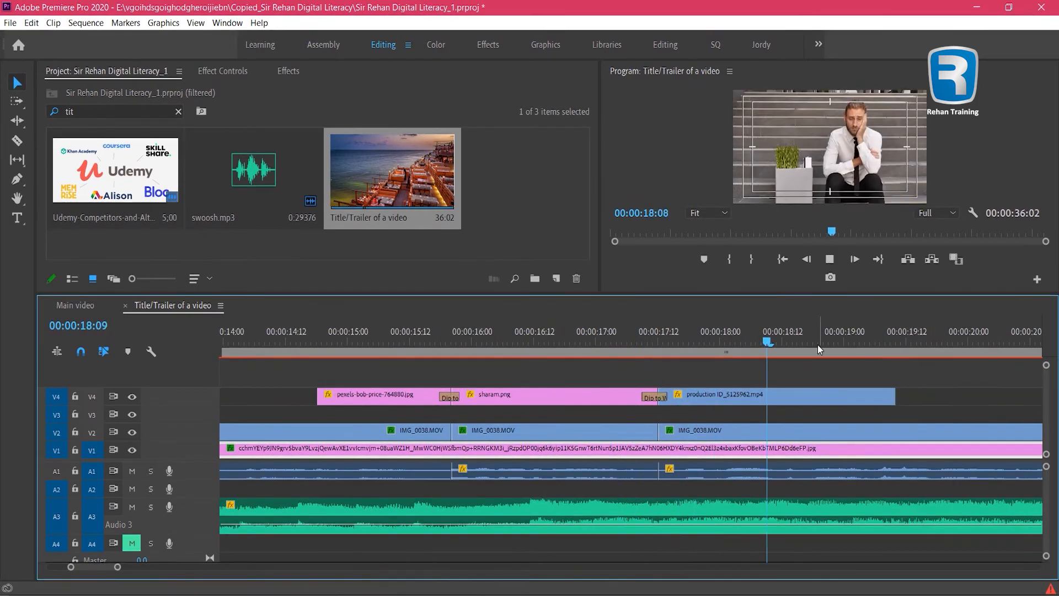
key("minus")
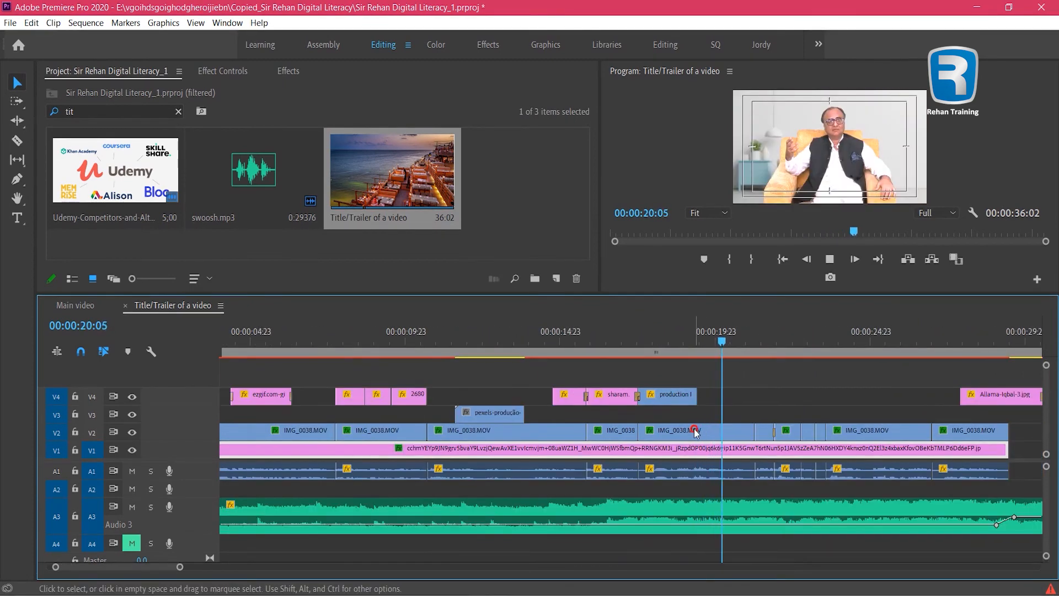
left_click(681, 334)
left_click(662, 395)
Step: Scrub and play the later IMG_0038.MOV cuts leading up to the Allama-Iqbal-3.jpg image
left_click_drag(682, 340, 867, 350)
key("space")
key("space")
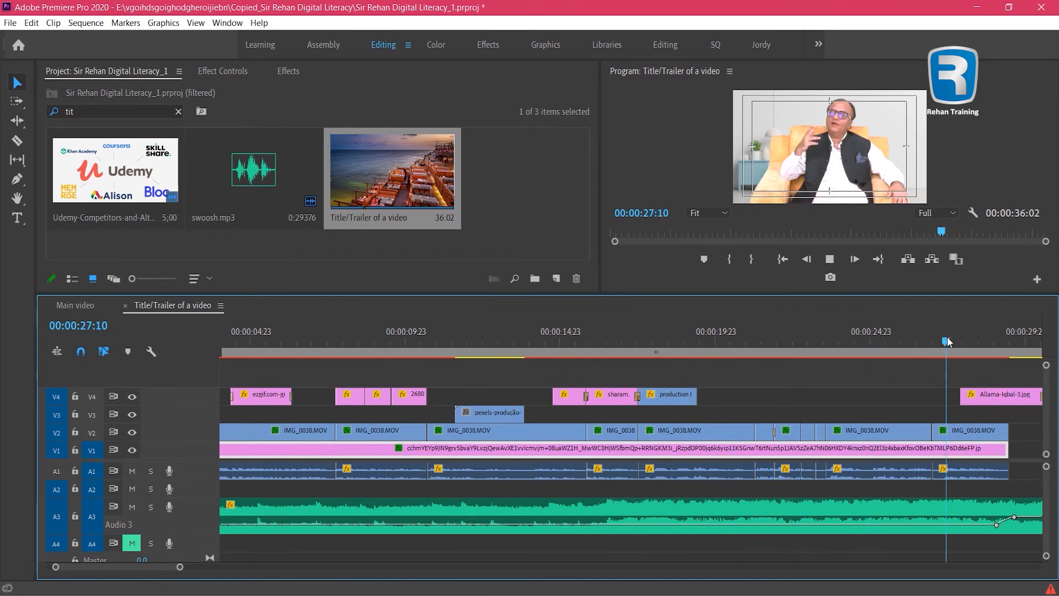
left_click_drag(948, 340, 898, 340)
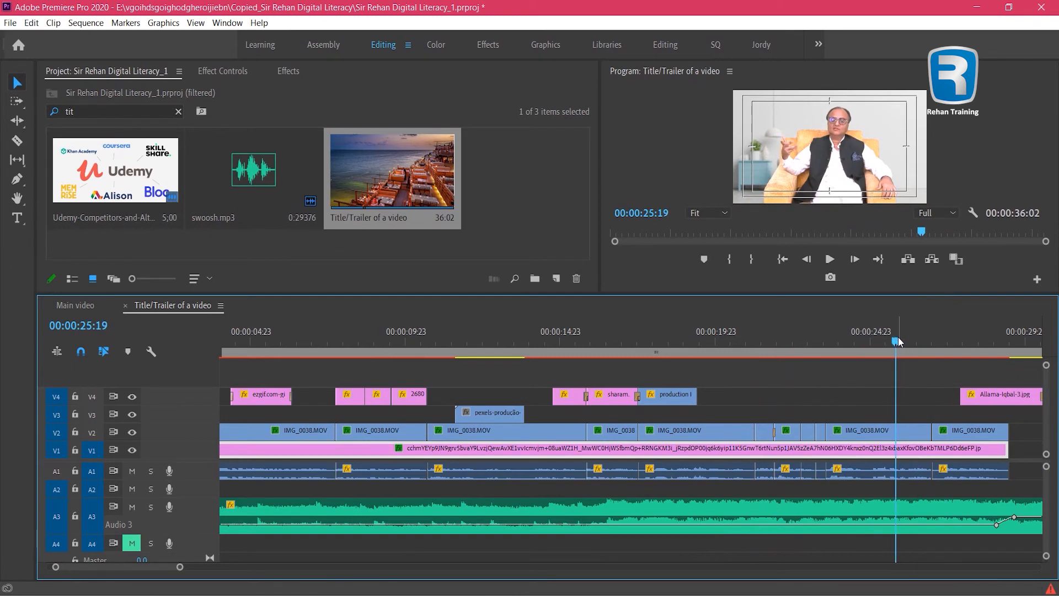
Step: Play the end of the trailer through the Allama-Iqbal-3.jpg and thumbnail.jpg images and their cross dissolve
key("space")
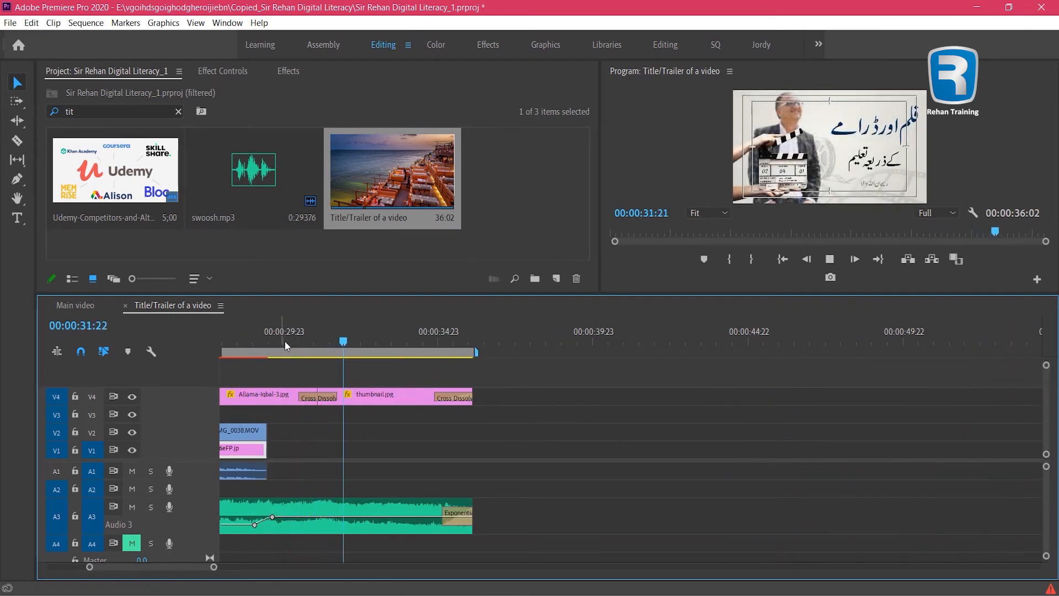
key("space")
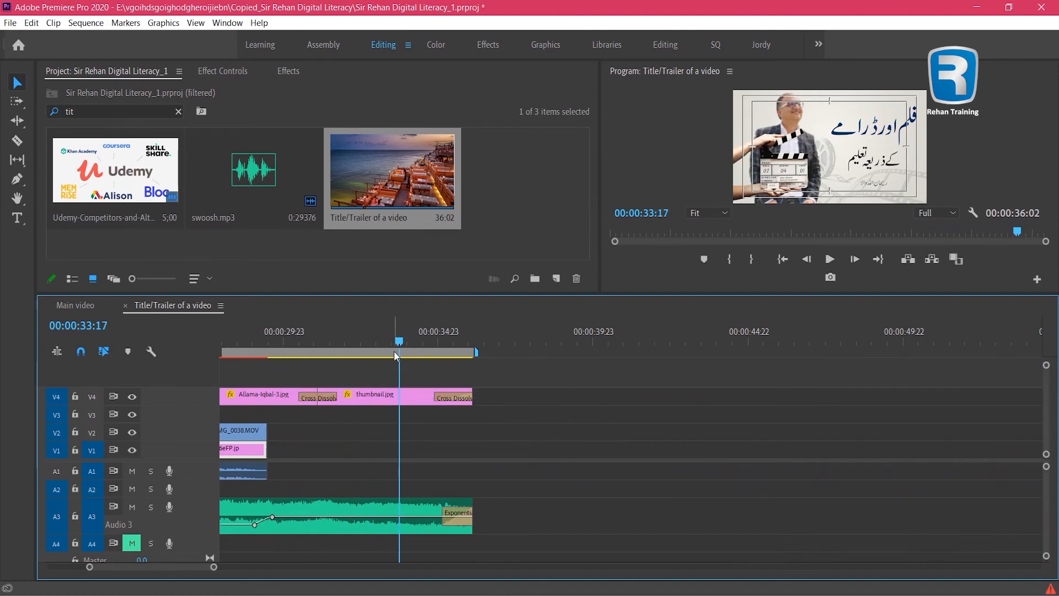
key("minus")
key("minus")
key("minus")
Step: Go back to the middle of the trailer and inspect the IMG_0038.MOV cut beneath the production footage
left_click(307, 335)
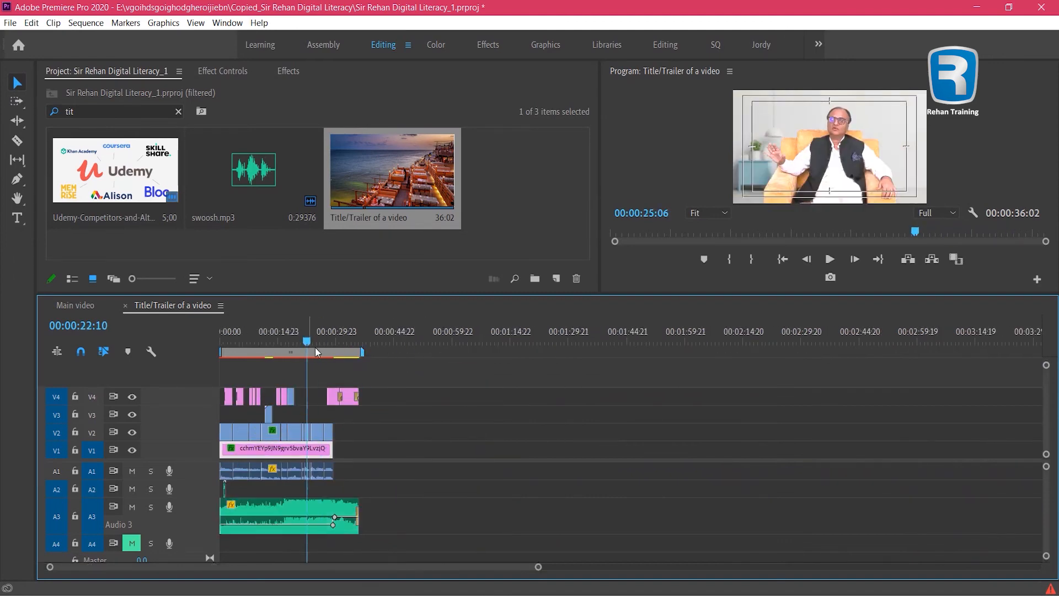
key("equal")
key("equal")
key("equal")
key("equal")
left_click(492, 343)
left_click(468, 433)
key("minus")
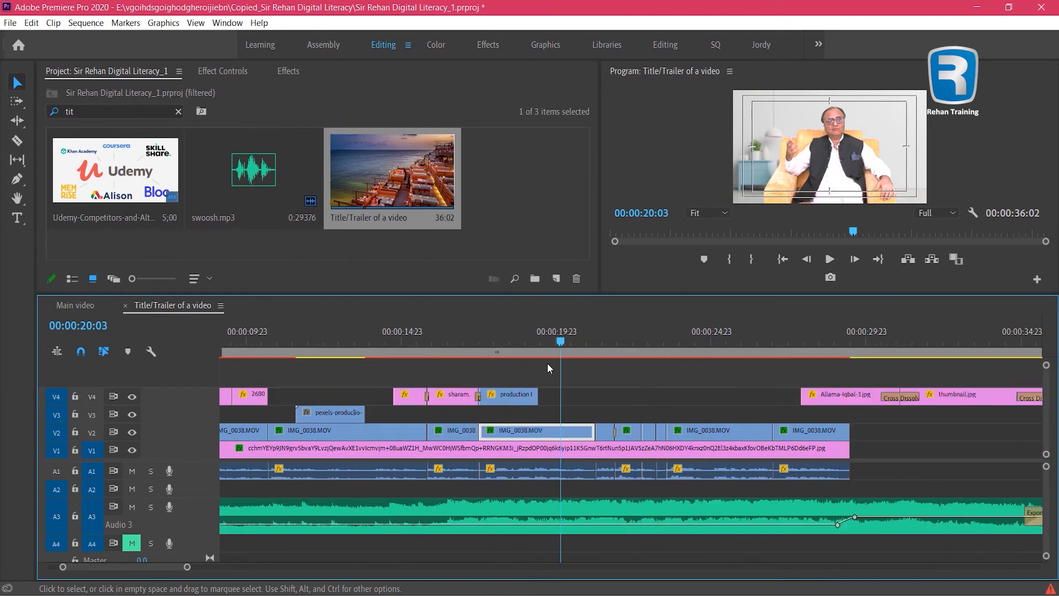
left_click(507, 343)
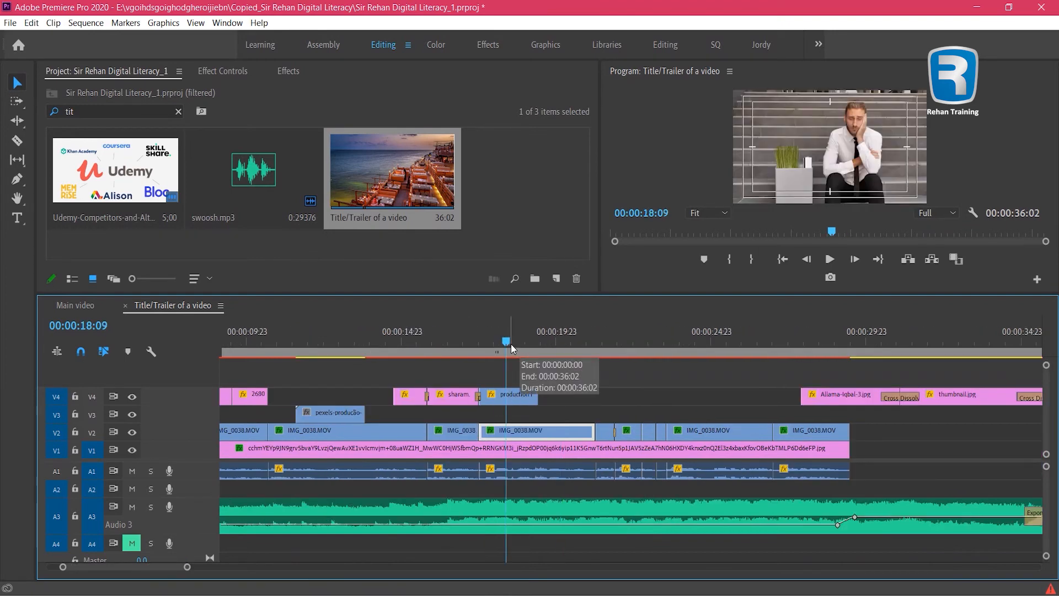
Step: Review the whole trailer timeline, scrubbing the closing thumbnail's fade-out, the A3 music clip and the V3 pexels footage
key("minus")
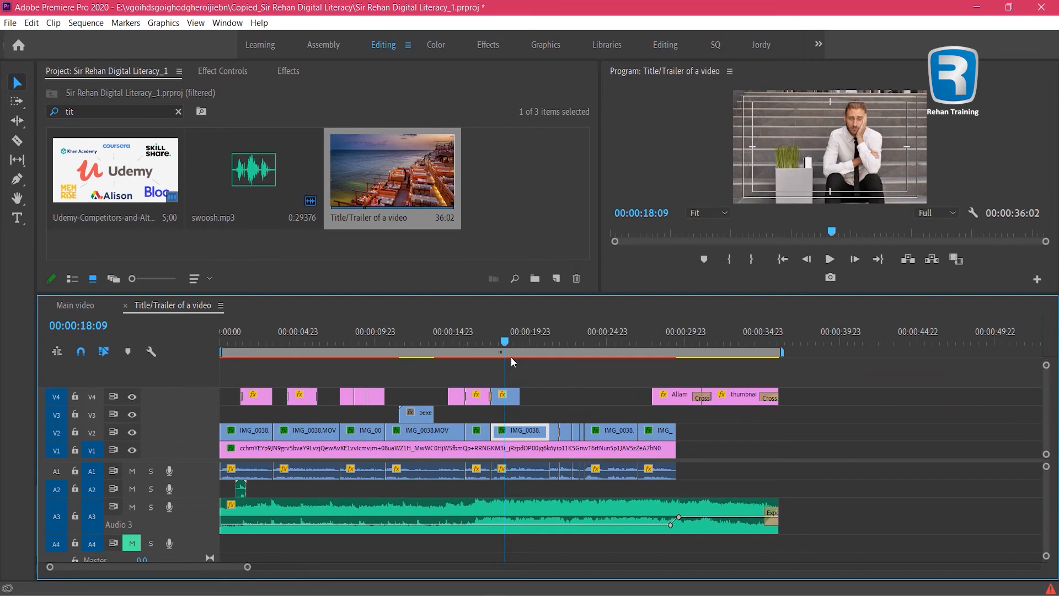
left_click_drag(733, 338, 773, 332)
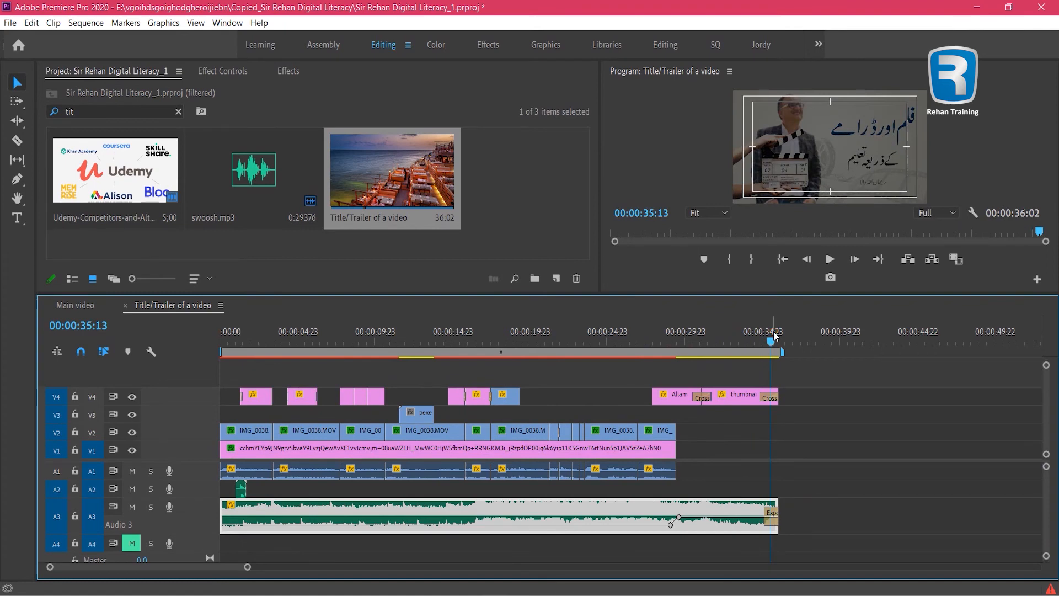
left_click_drag(771, 346, 744, 336)
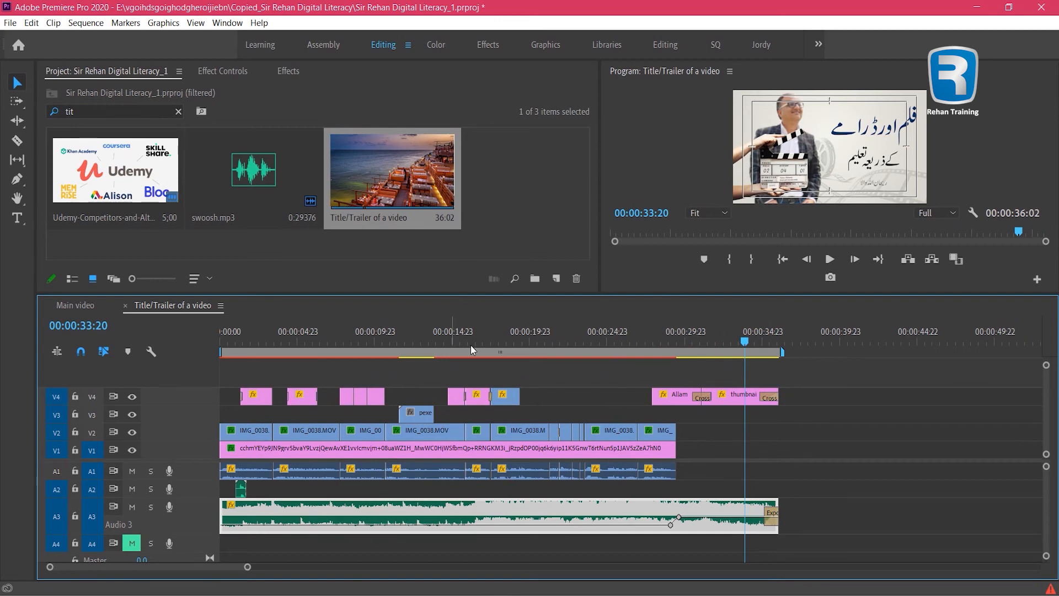
left_click_drag(407, 342, 415, 341)
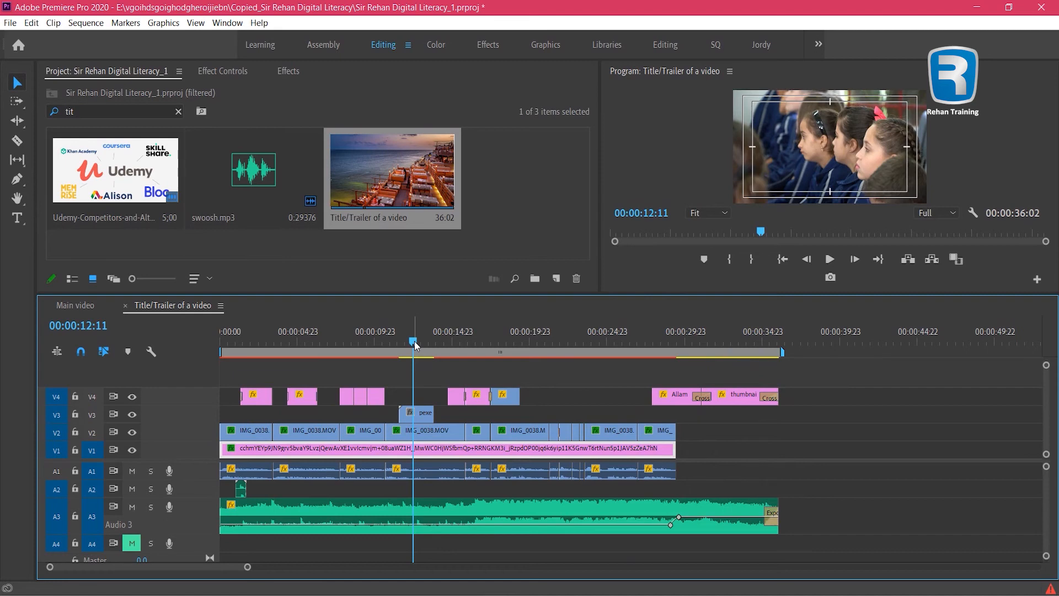
Step: Open the Main video sequence and play its opening from the start to about 14 seconds
left_click(68, 306)
key("Home")
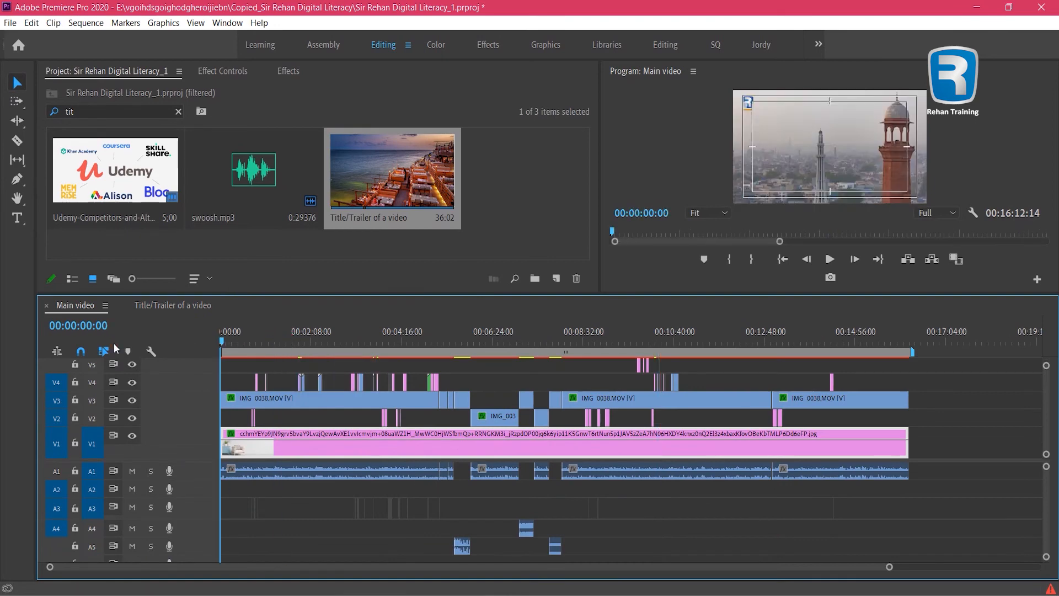
key("equal")
key("equal")
key("equal")
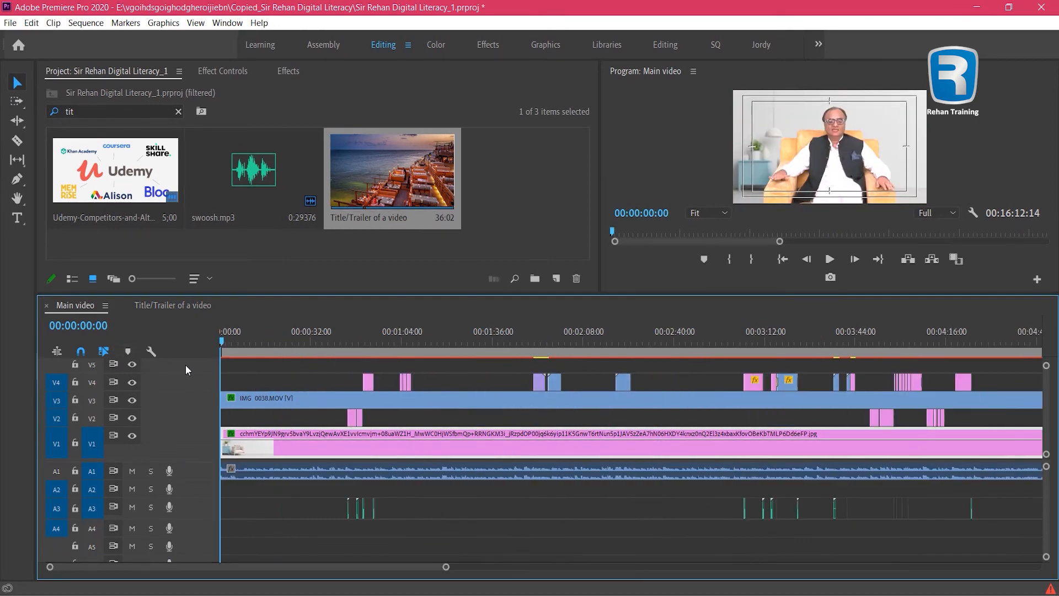
key("equal")
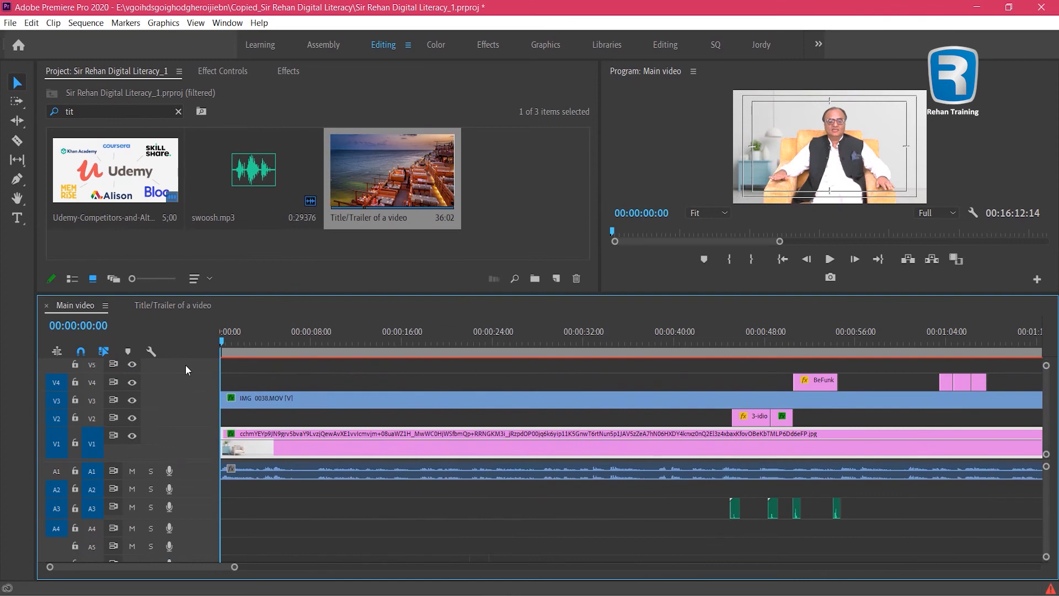
key("space")
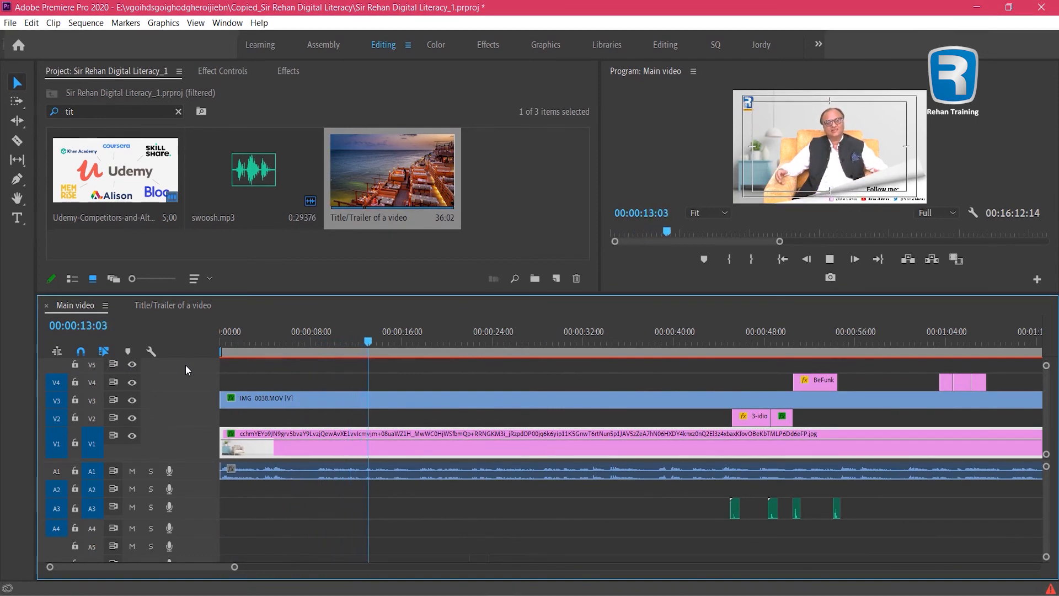
key("space")
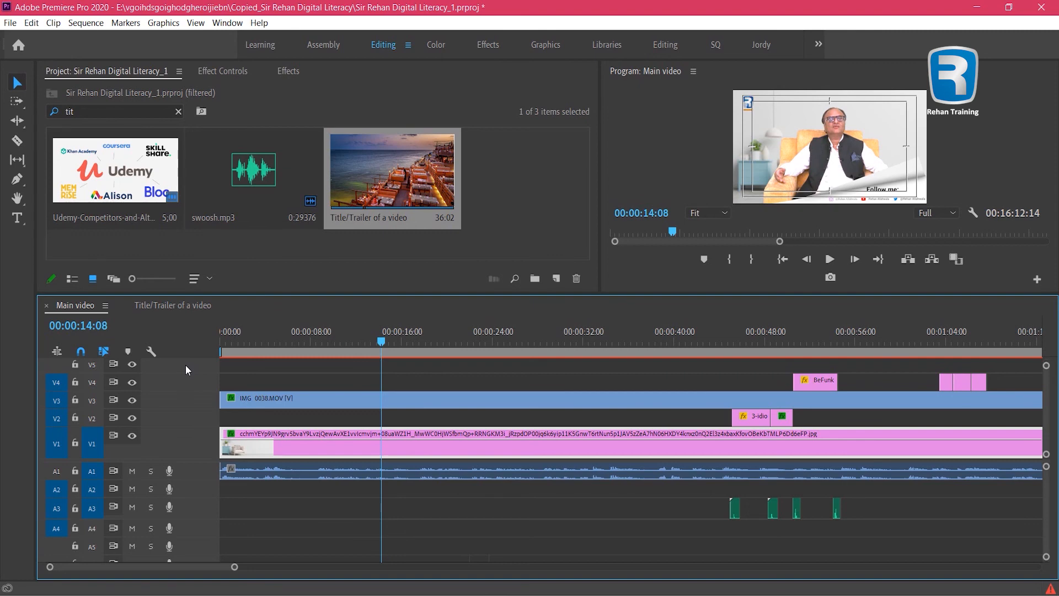
Step: Return to the Title/Trailer of a video sequence and scrub from the V3 footage to the closing thumbnail.jpg image
left_click(163, 305)
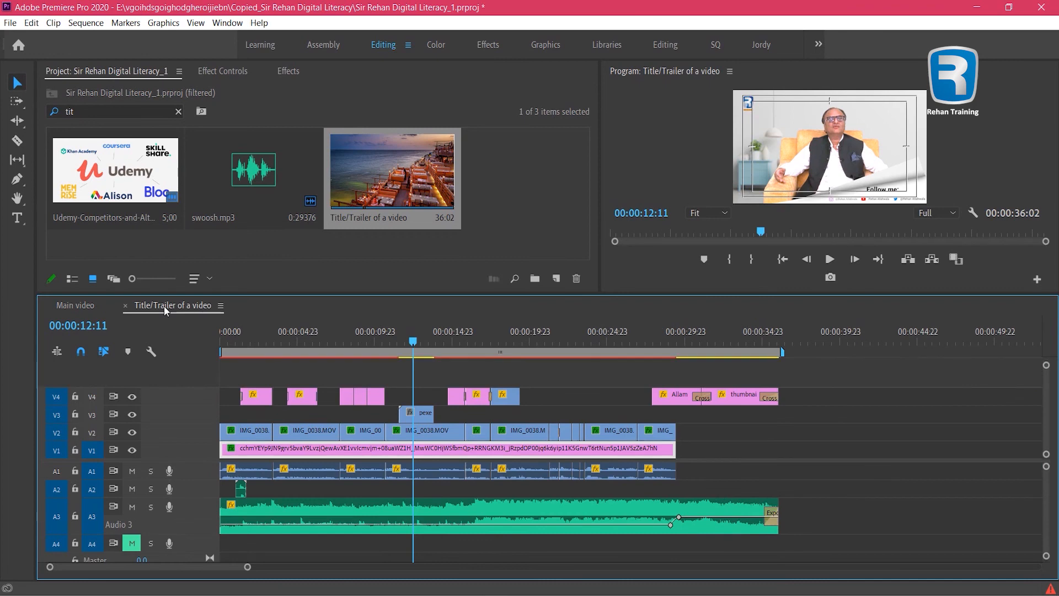
left_click_drag(415, 343, 418, 343)
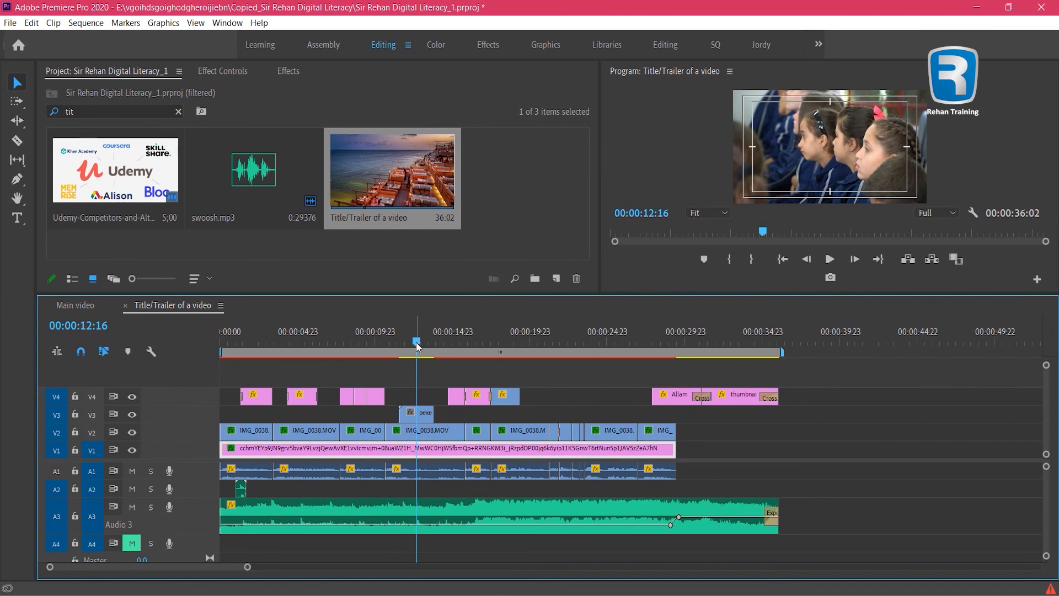
left_click_drag(270, 333, 418, 351)
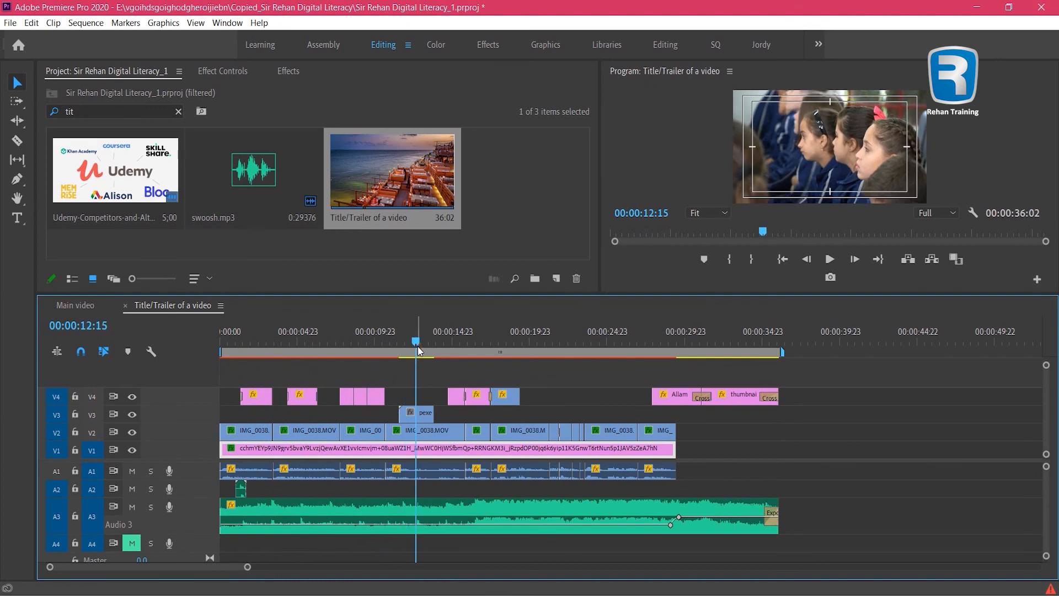
left_click_drag(418, 349, 738, 363)
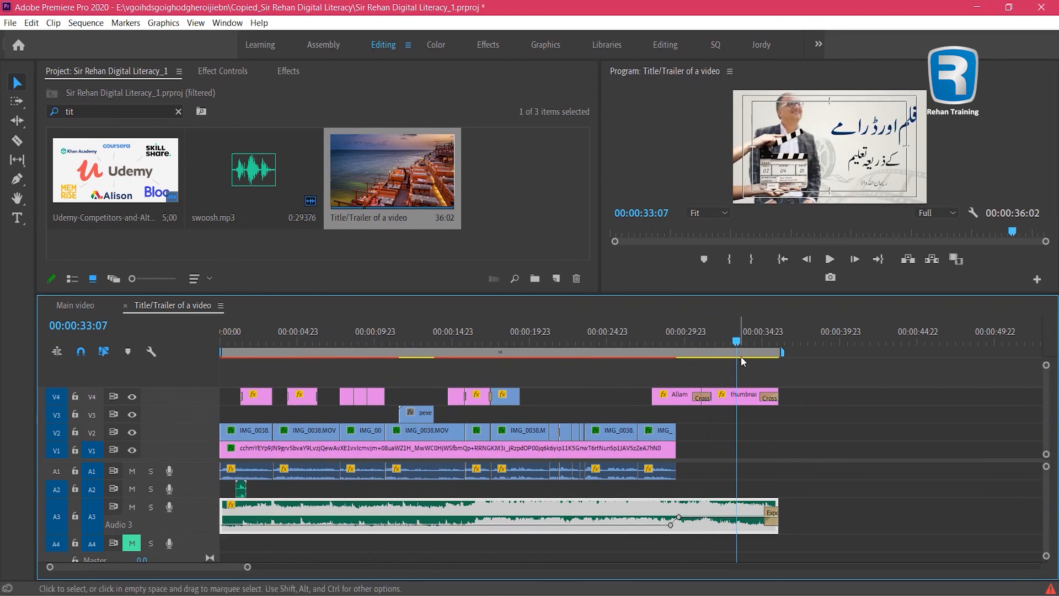
Step: Switch to the Main video sequence, scrub to the V4 footage clip near 00:02:21, and show the full timeline
left_click(82, 305)
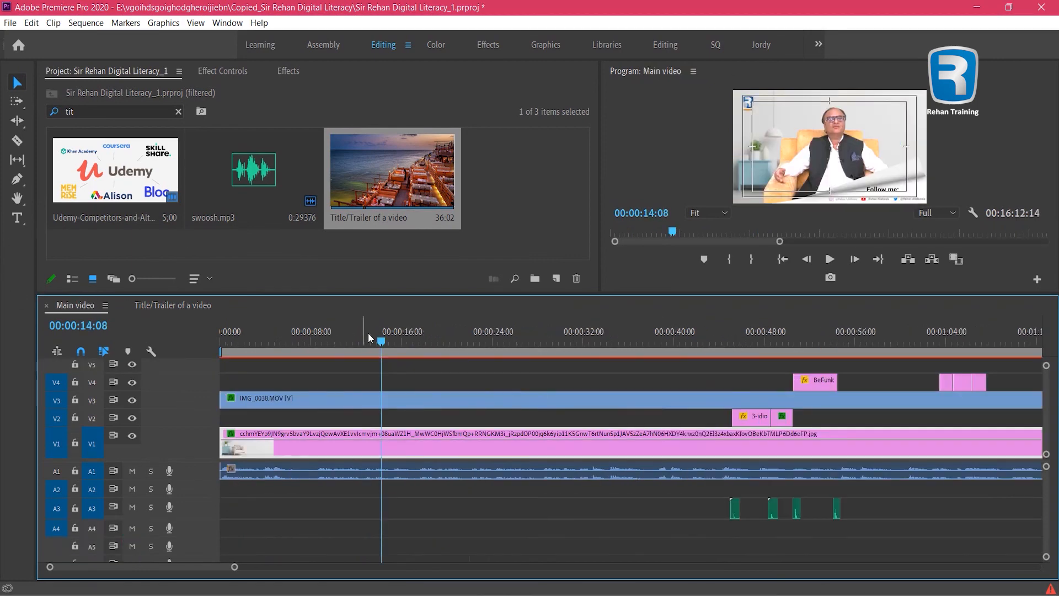
left_click_drag(303, 345, 642, 348)
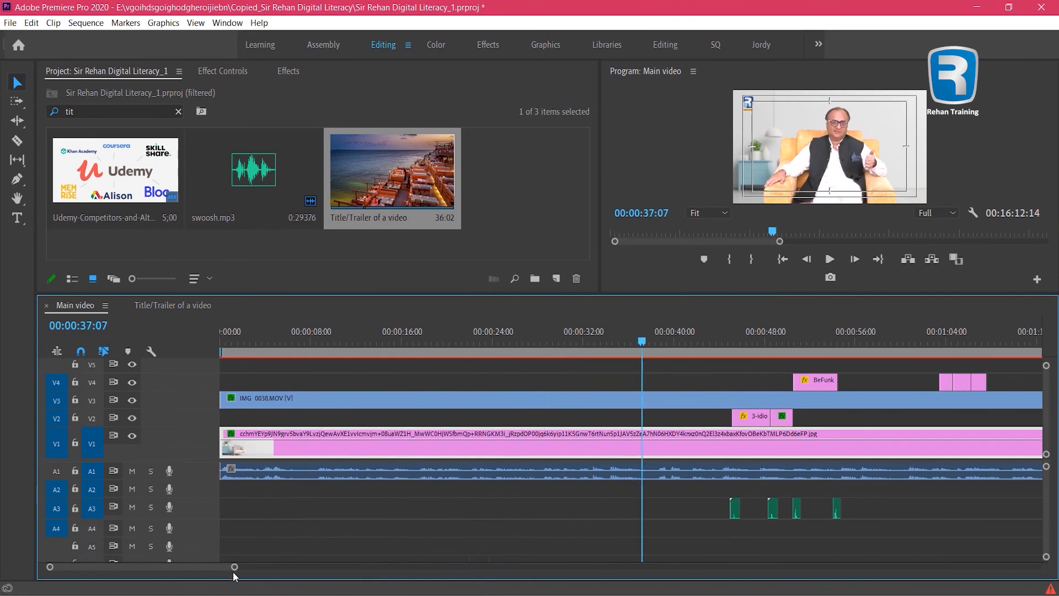
left_click_drag(236, 565, 560, 567)
left_click(473, 340)
left_click(472, 340)
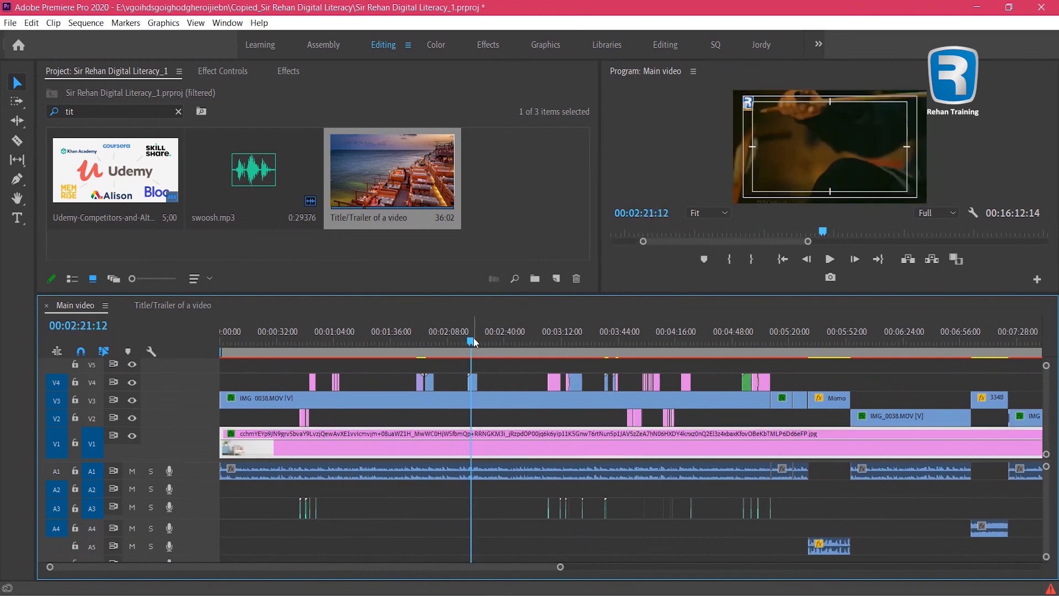
key("equal")
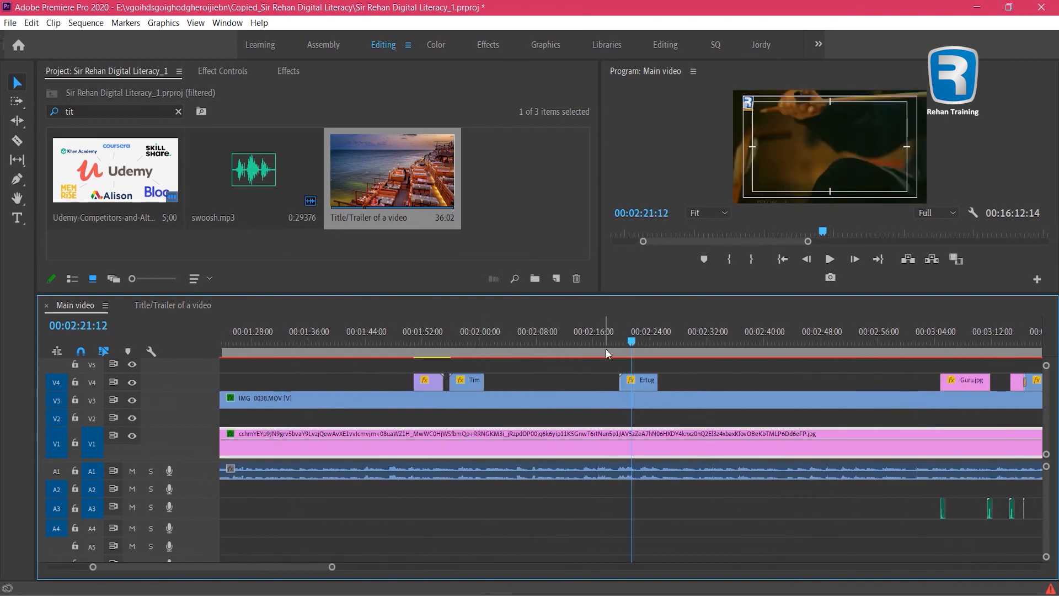
left_click_drag(633, 342, 639, 342)
left_click_drag(332, 566, 918, 546)
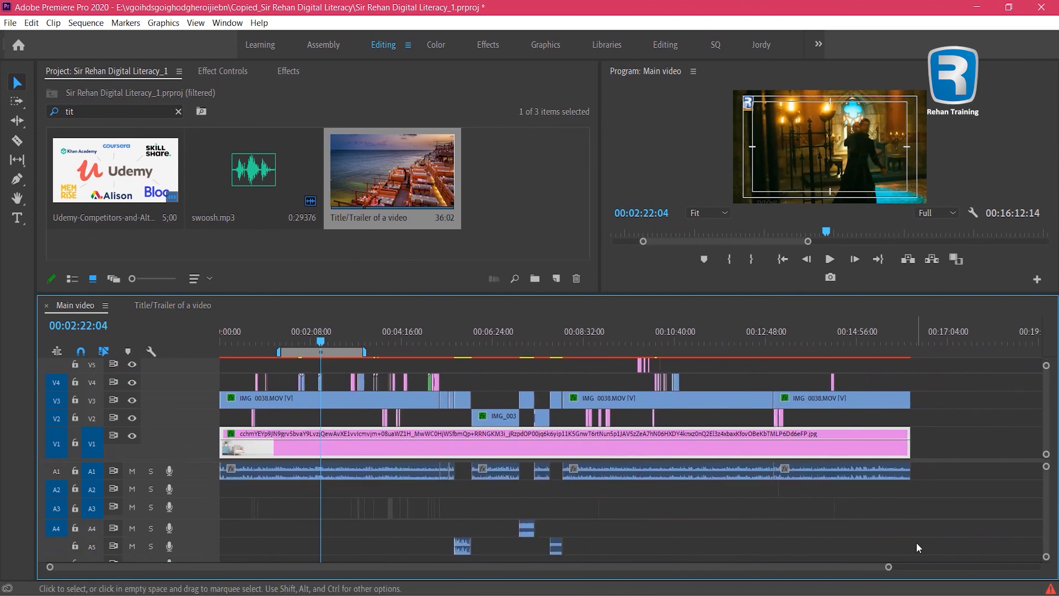